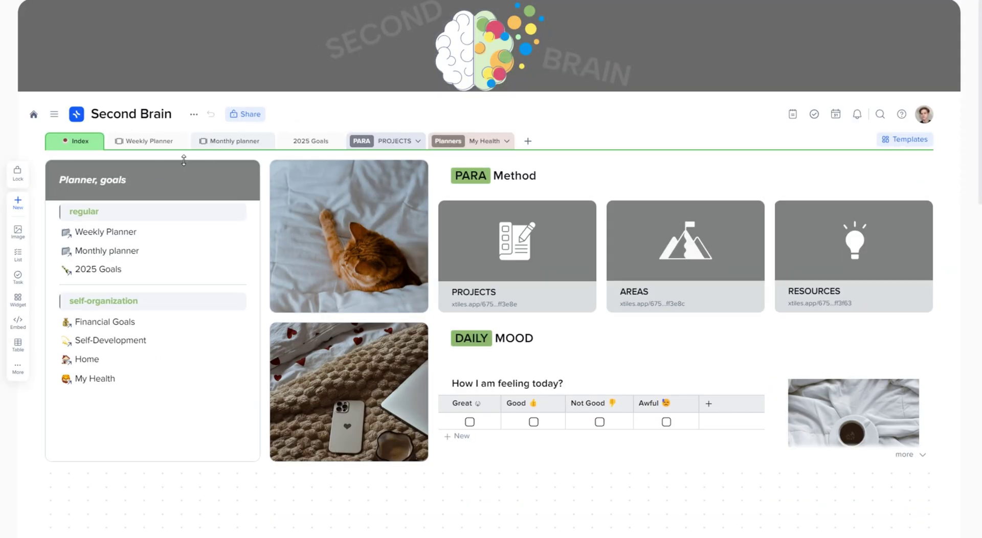
Preview the Weekly Planner, Monthly planner and 2025 Goals pages from Index, then list the PARA pages.
click(115, 233)
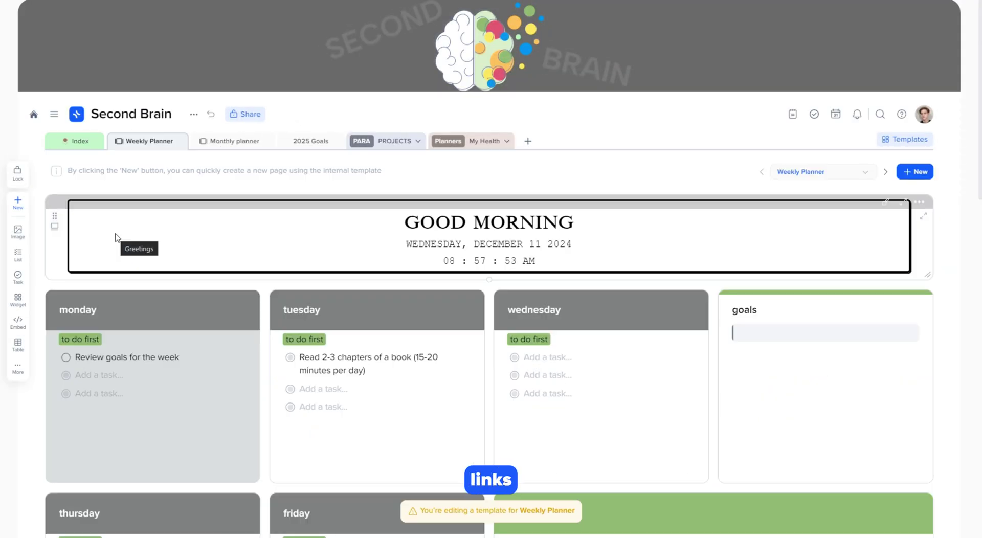
click(77, 142)
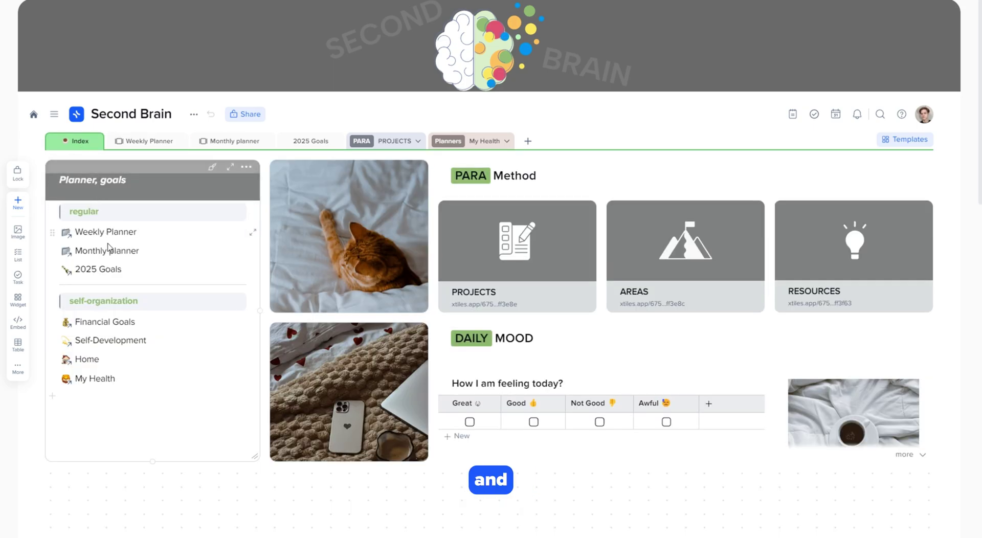
click(109, 250)
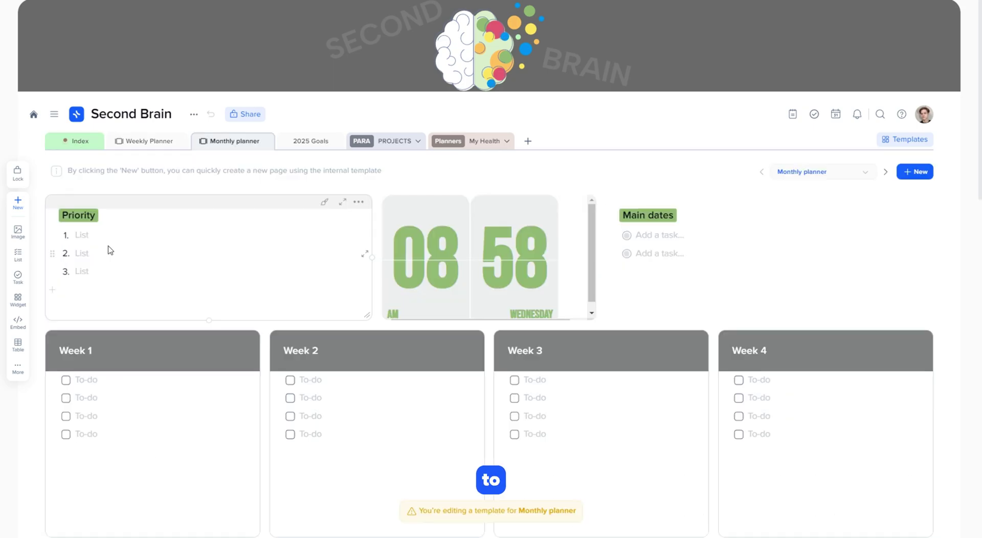
click(76, 141)
click(90, 270)
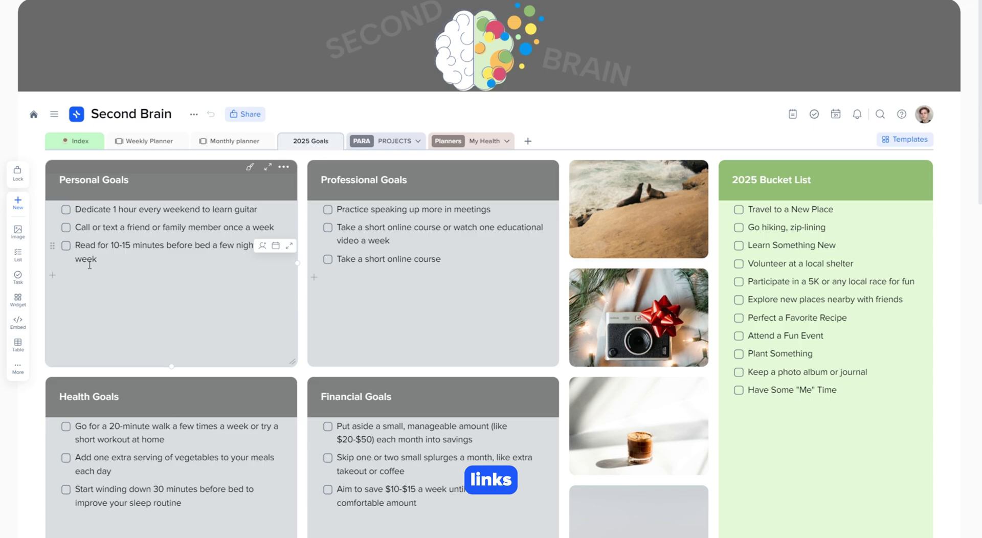
click(77, 143)
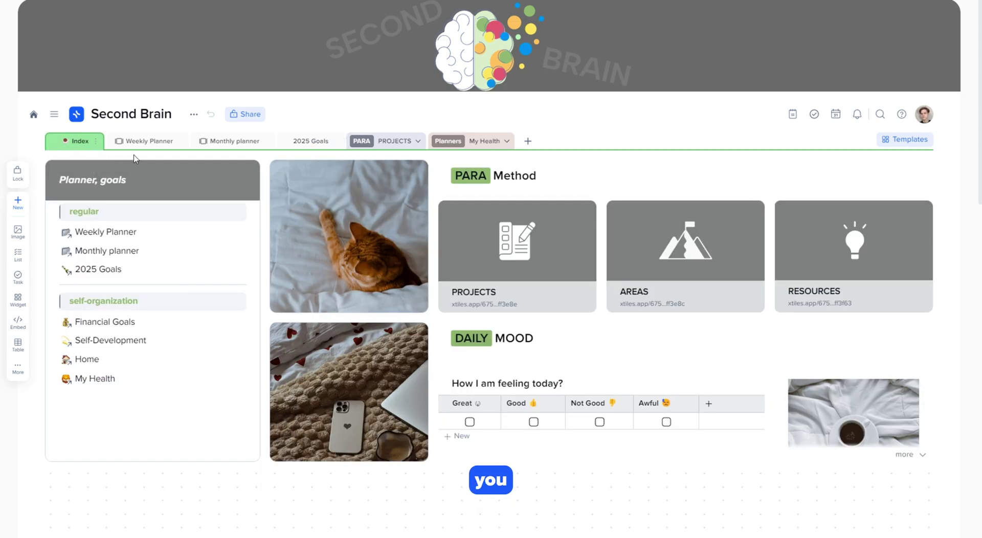
click(419, 143)
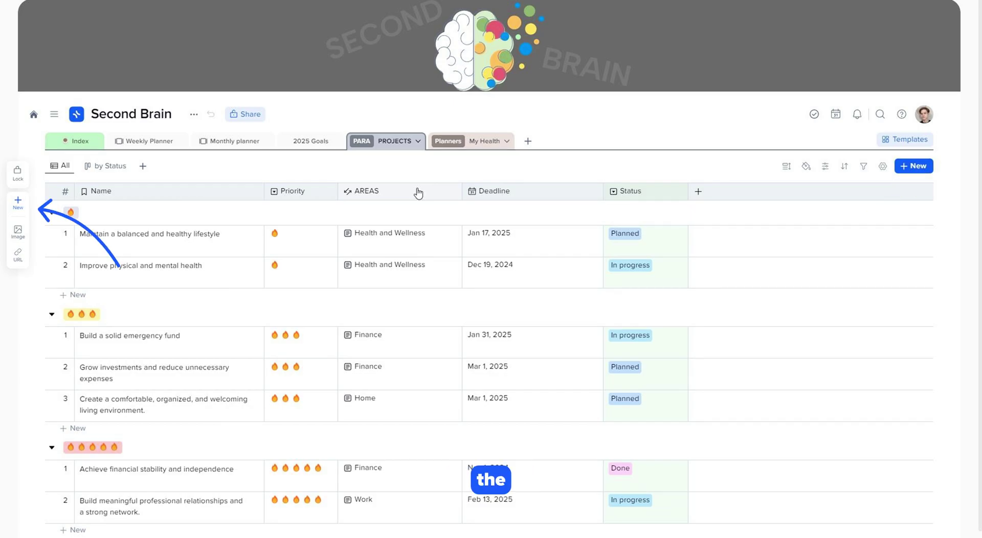
Add a new project titled with the pasted household-routines text, priority three flames.
click(904, 170)
text(Improve efficiency and functionality of household routines.)
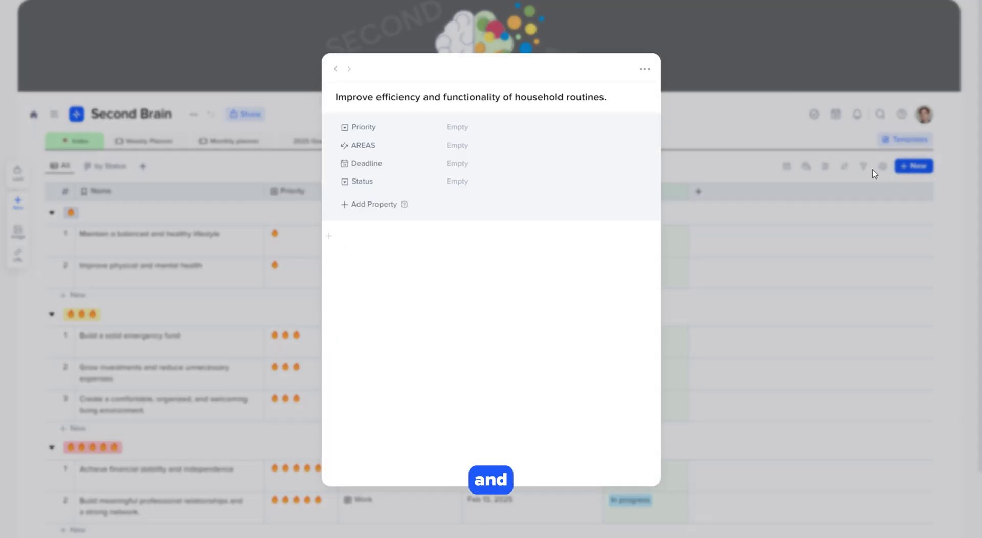
click(488, 131)
click(479, 202)
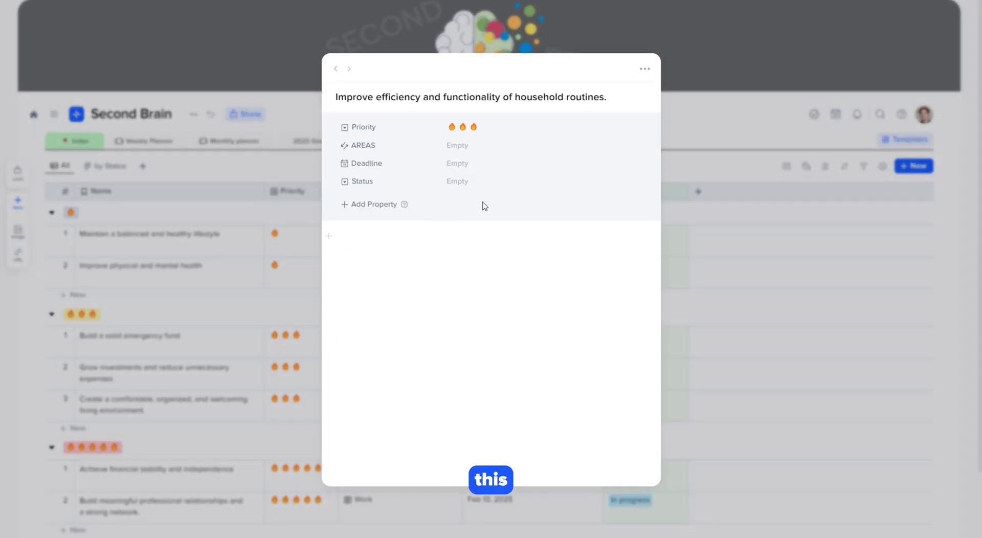
Link the project to the Home area and set its deadline to Feb 2, 2025.
click(479, 149)
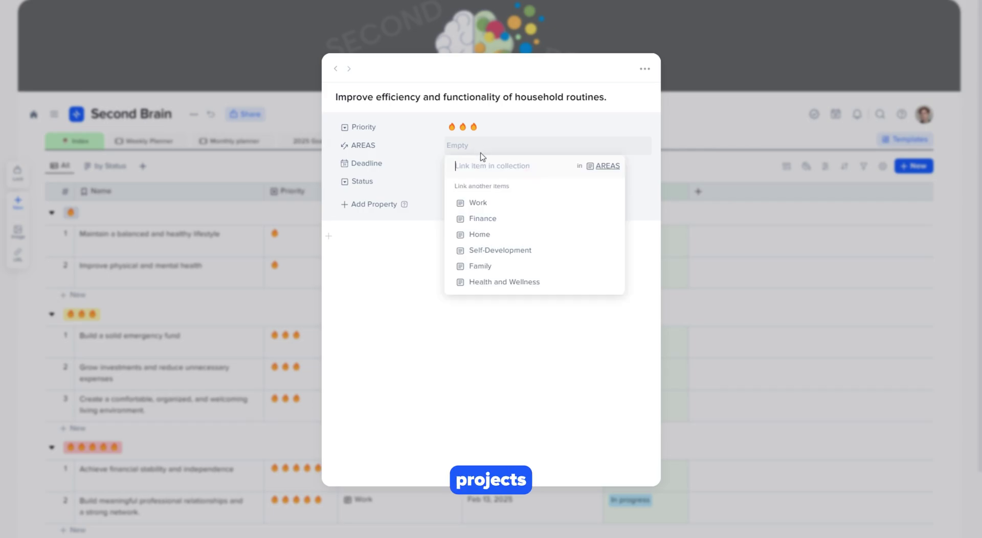
click(497, 233)
click(443, 220)
click(458, 164)
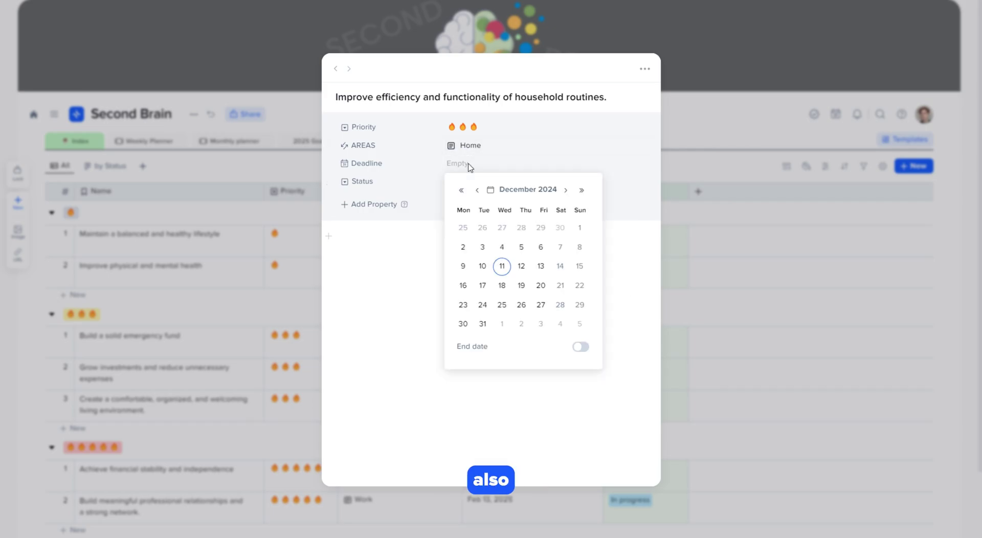
click(565, 190)
click(565, 190)
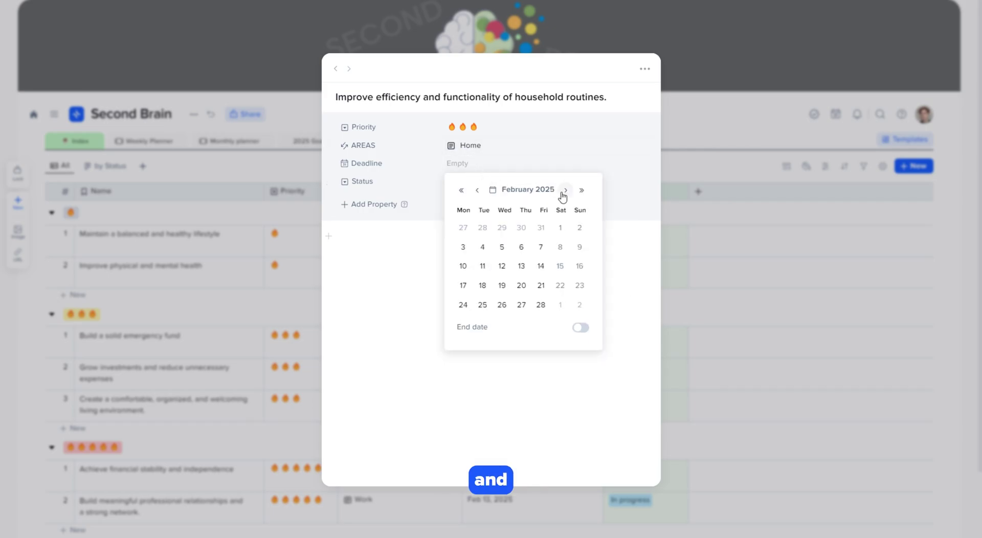
click(579, 228)
Set the project status to Planned, check the linked Home page, and close the project.
click(494, 186)
click(495, 238)
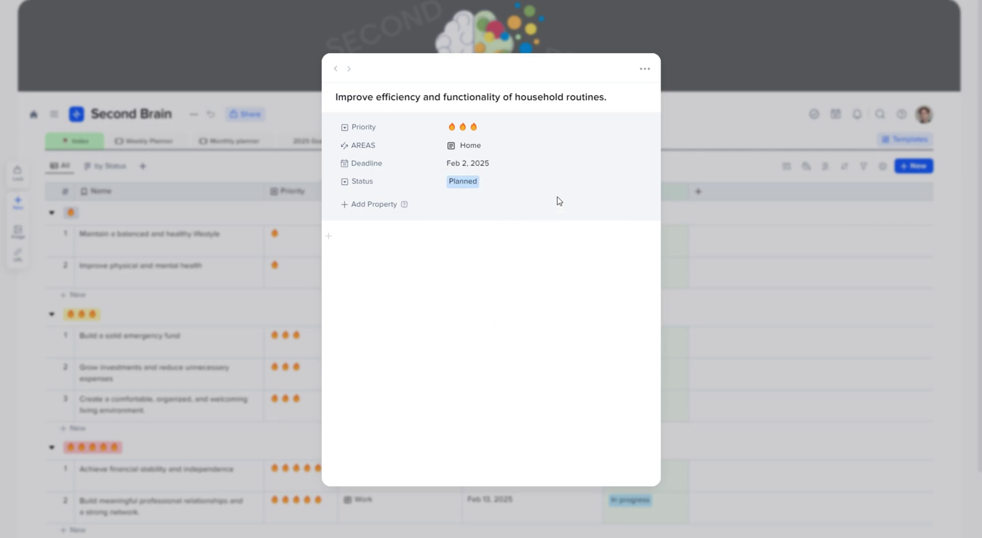
click(631, 145)
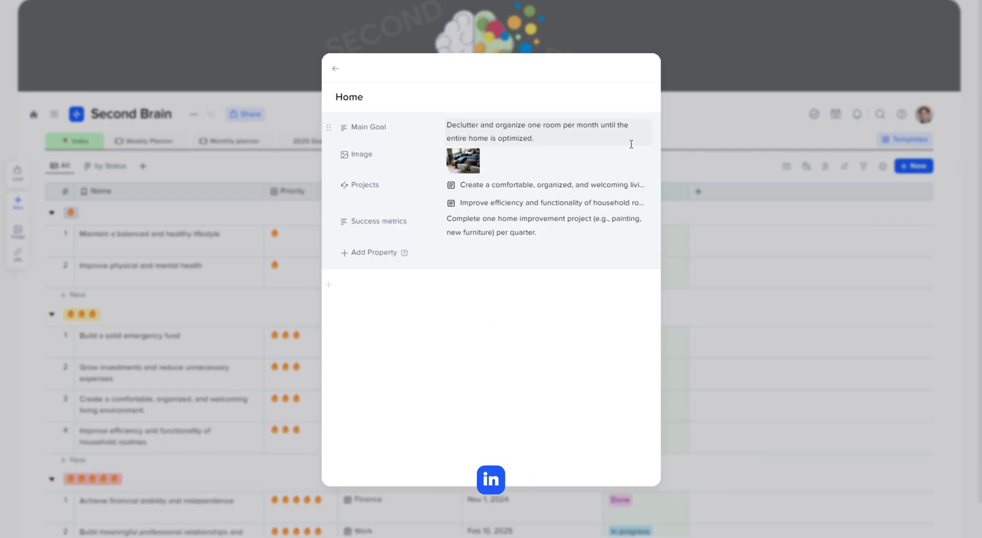
click(335, 69)
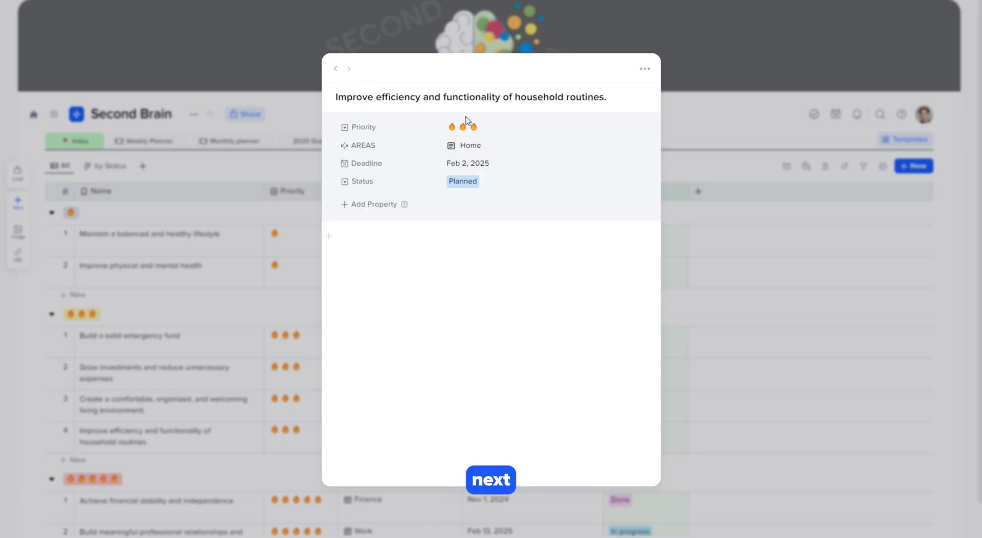
click(678, 164)
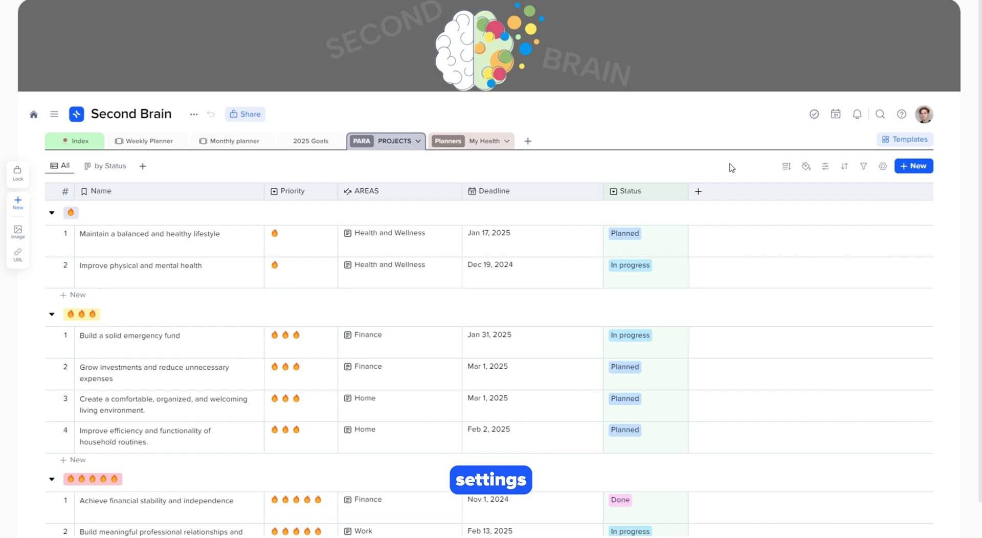
click(882, 166)
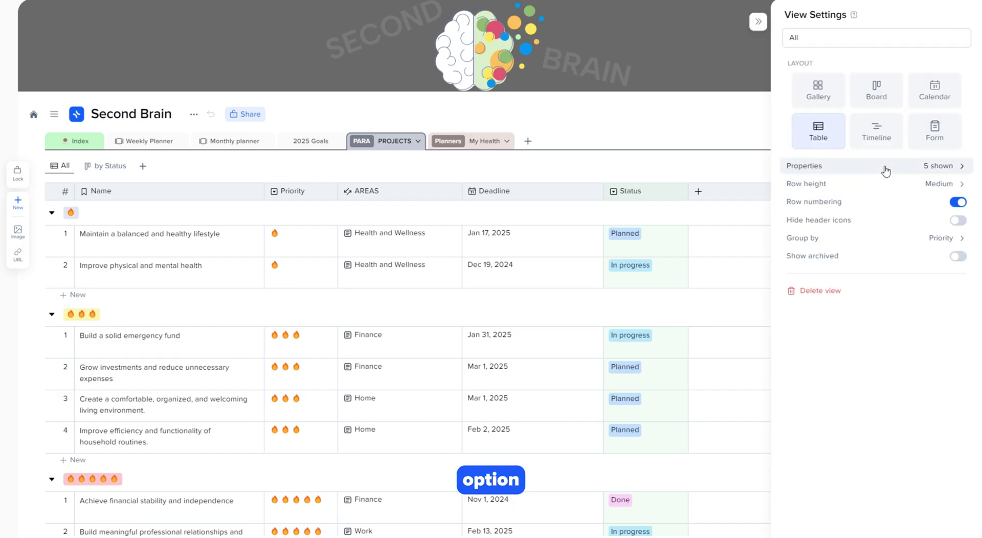
click(890, 238)
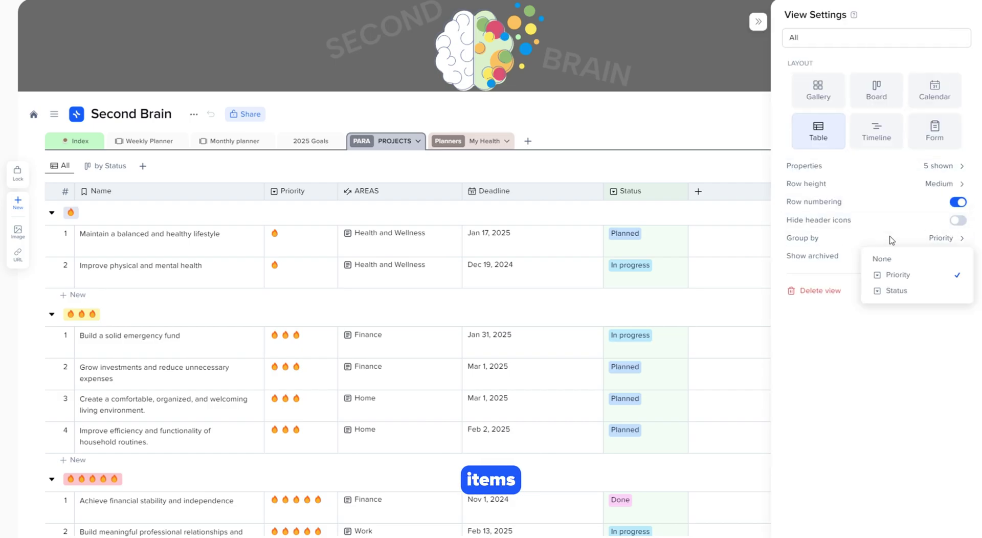
click(892, 259)
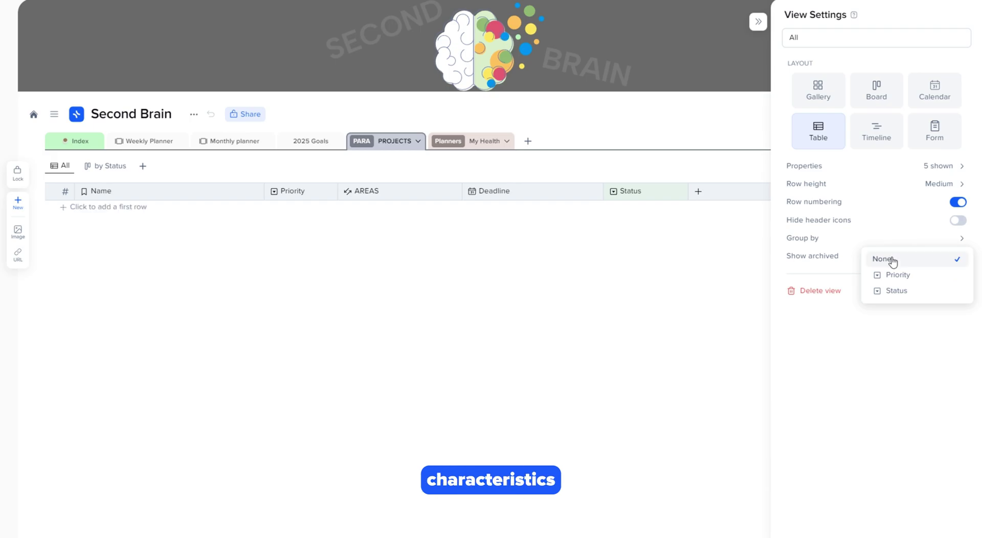
click(893, 275)
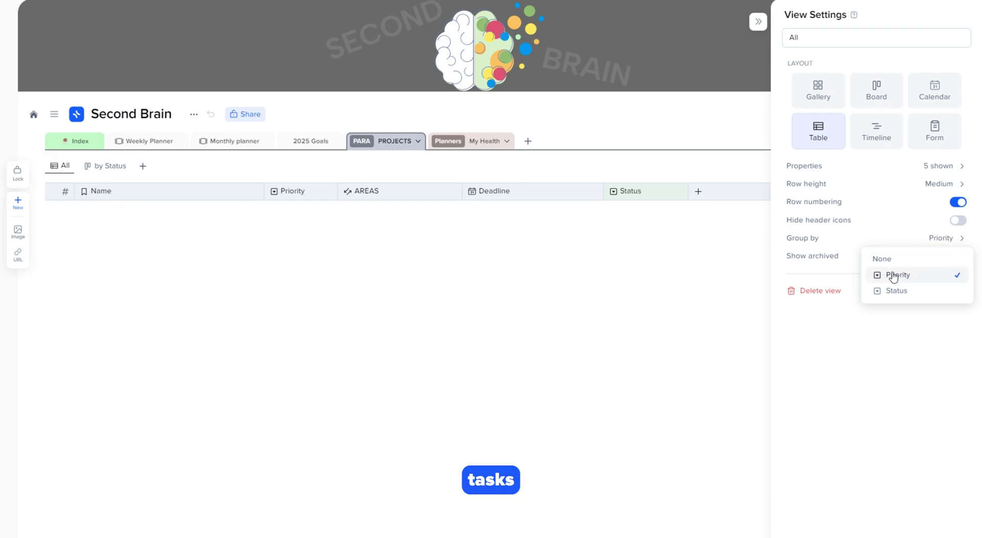
click(892, 295)
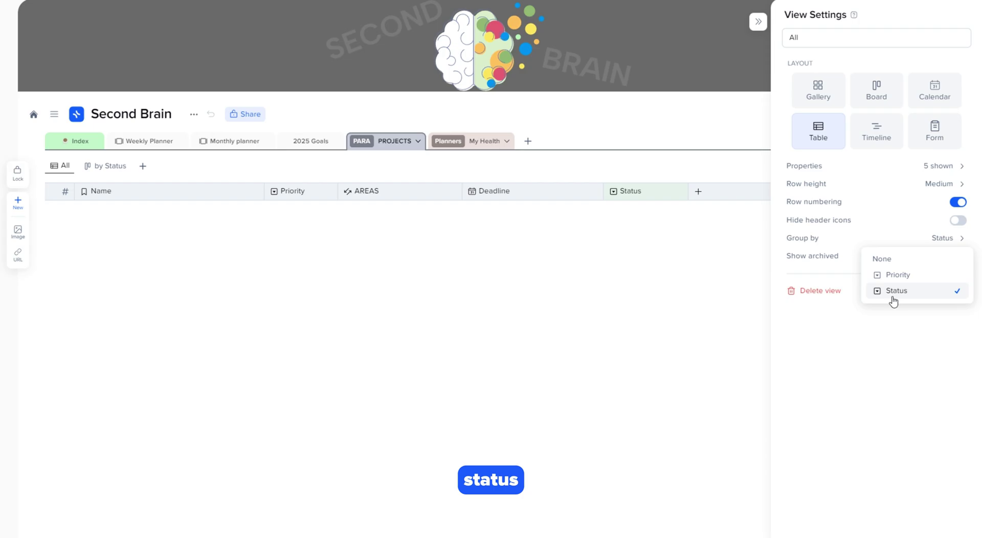
click(893, 276)
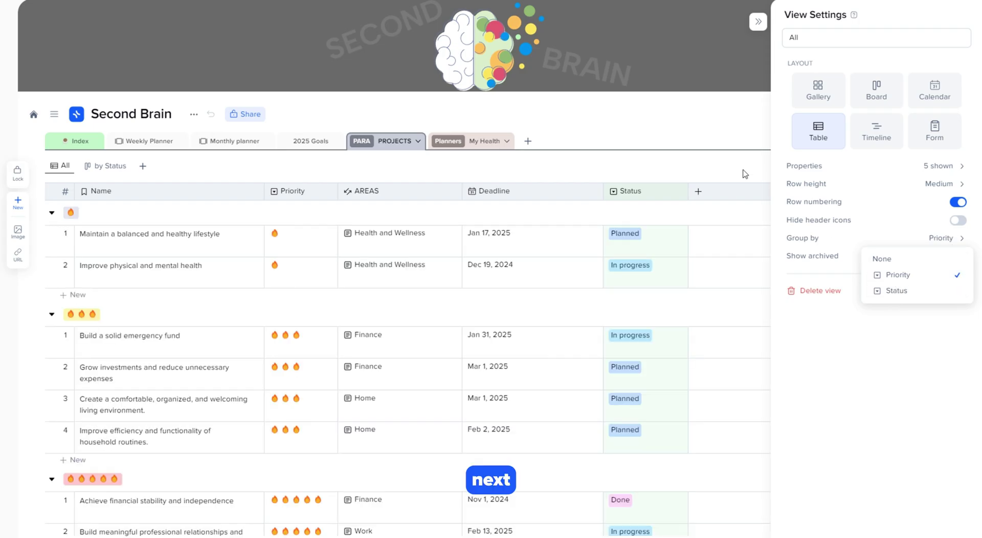
click(693, 147)
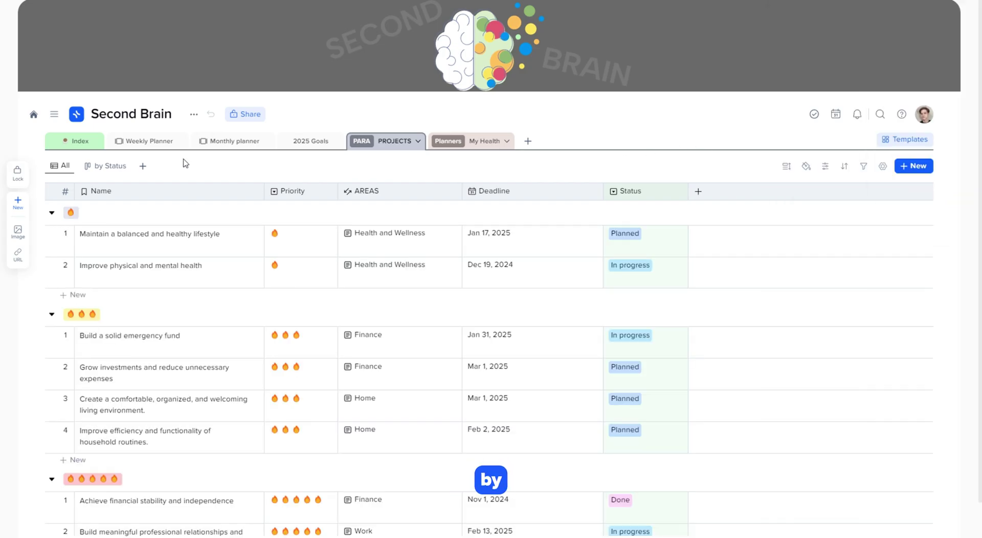
Switch to the by Status board and move Build a solid emergency fund into Done.
click(110, 165)
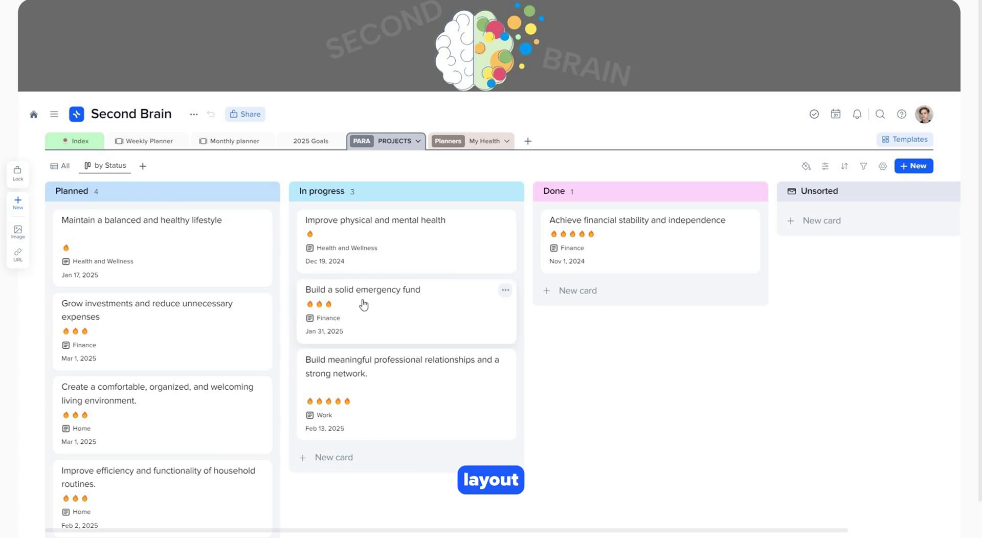
drag(360, 299, 612, 314)
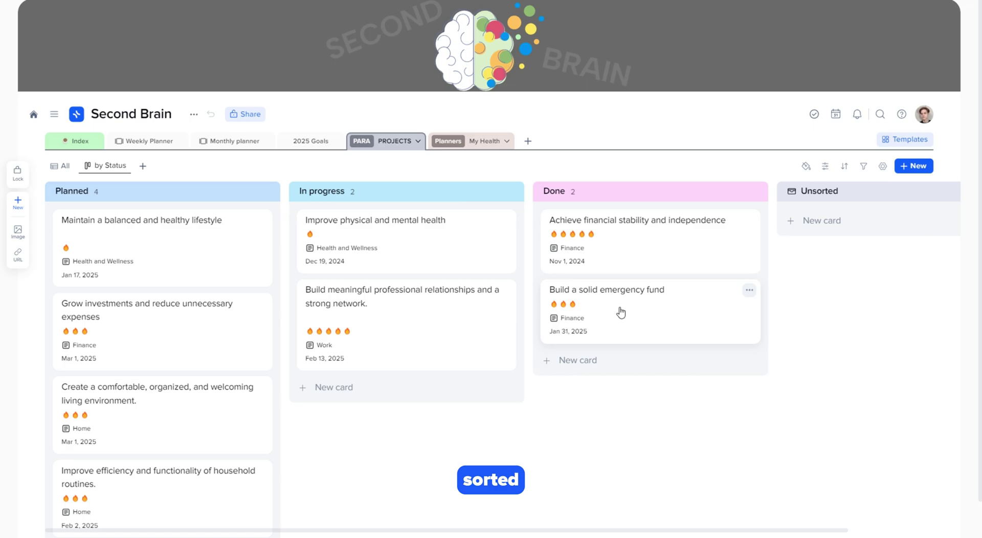
click(418, 142)
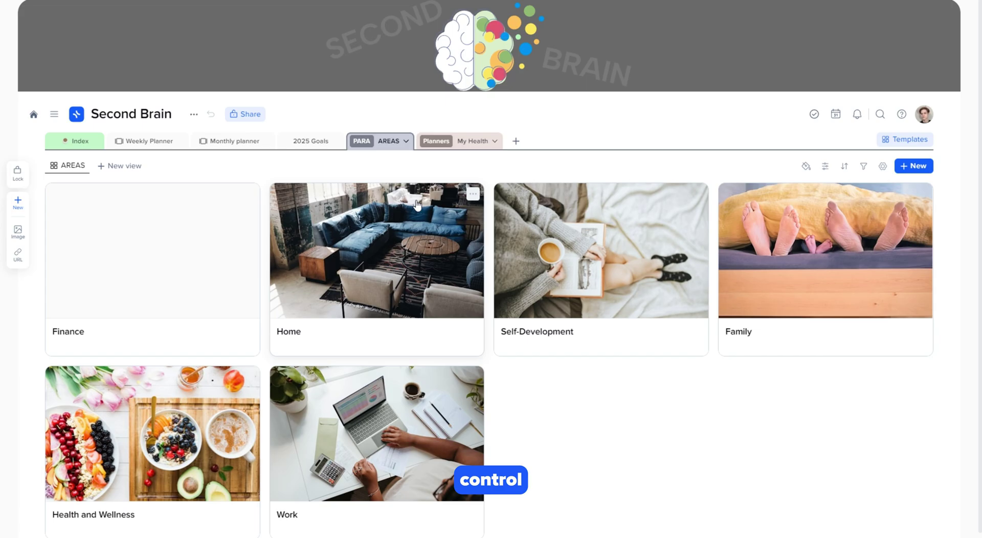
Give the Finance area card an image and remove Build a solid emergency fund from its Projects.
click(190, 234)
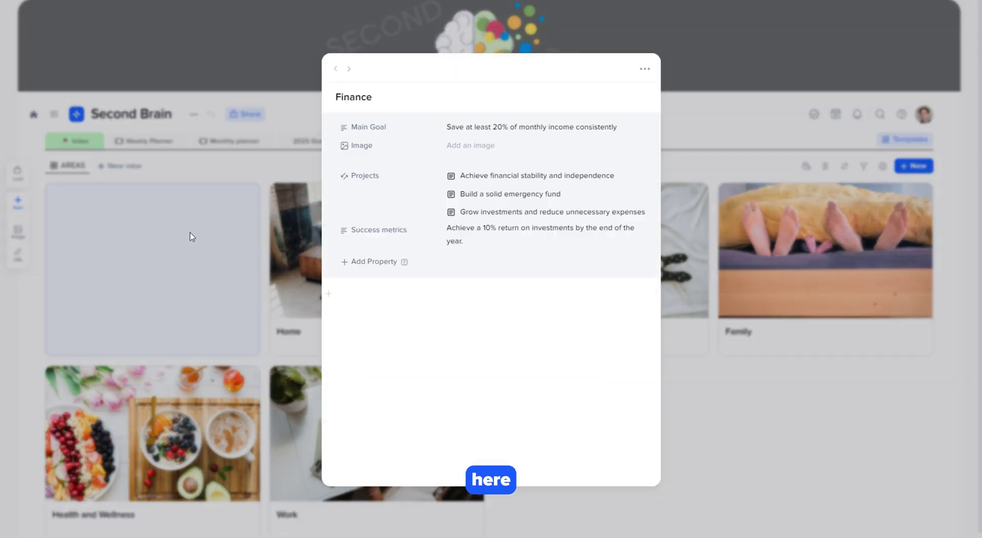
click(464, 152)
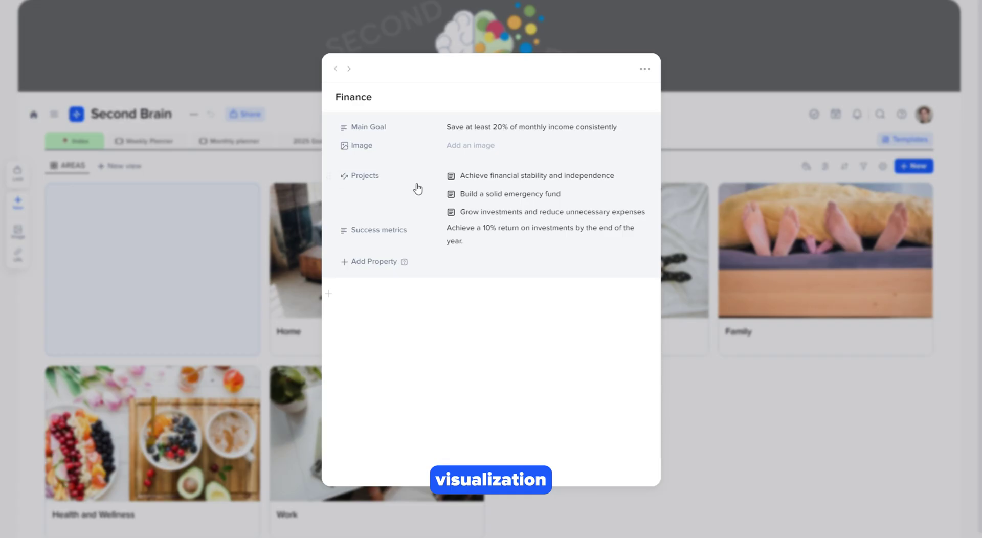
click(329, 295)
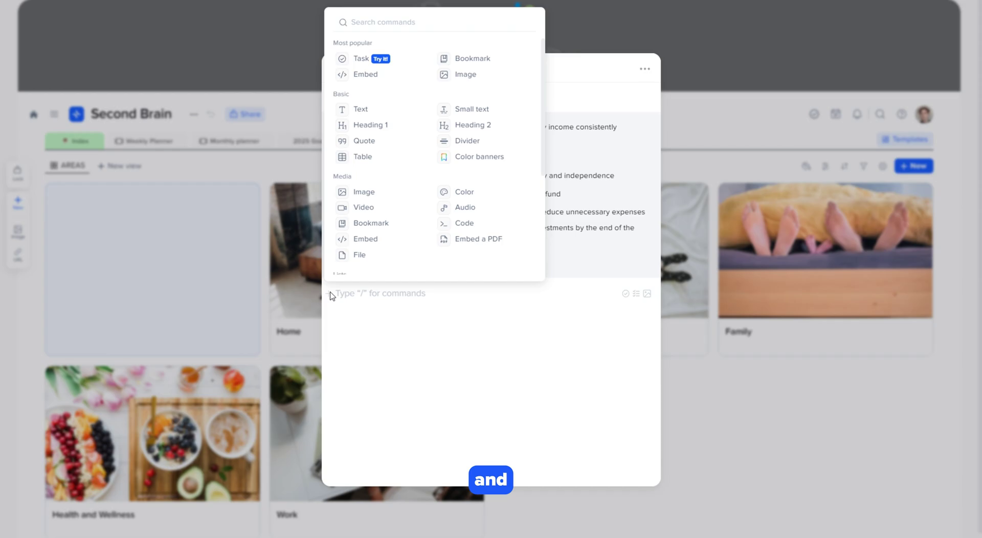
click(568, 271)
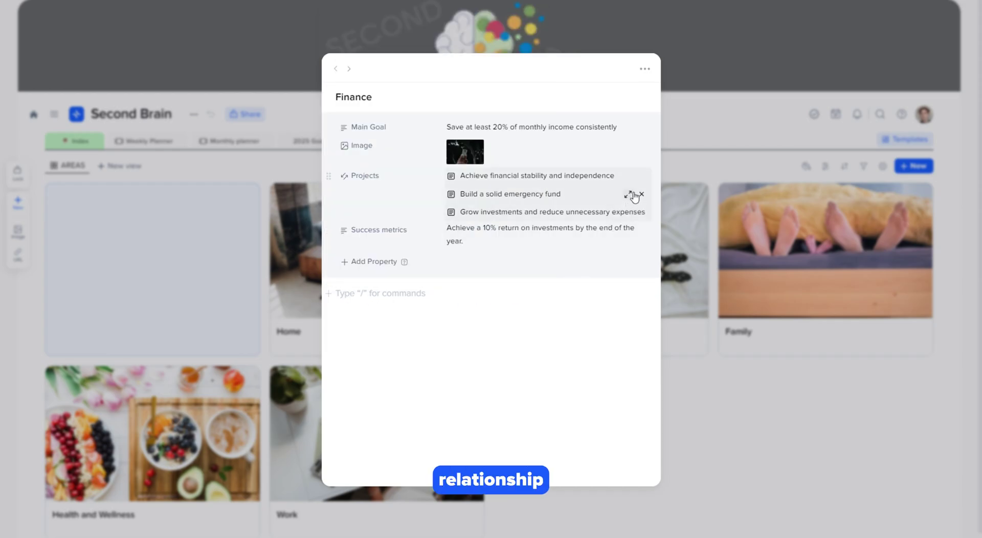
click(641, 195)
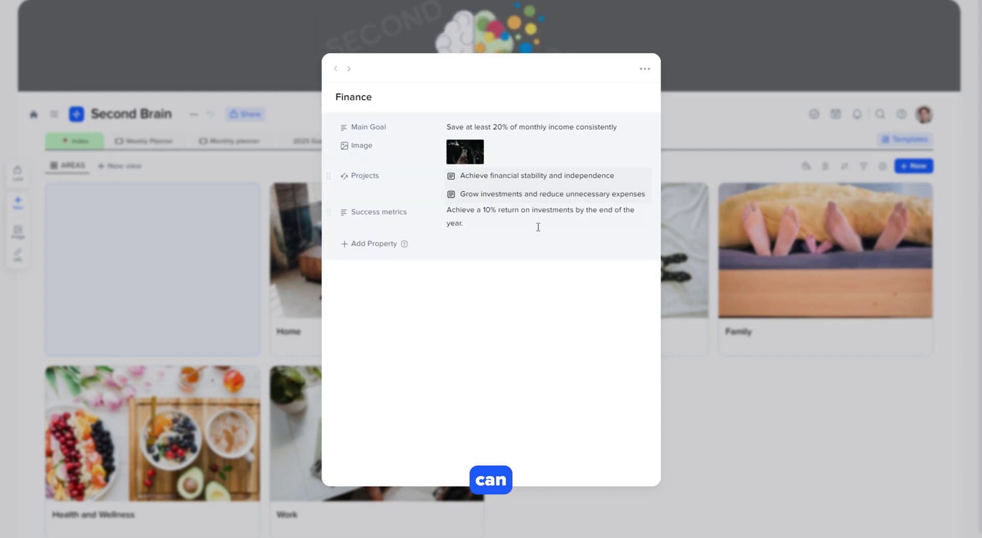
Close the Finance card to reach the RESOURCES table grouped by resource type.
click(277, 261)
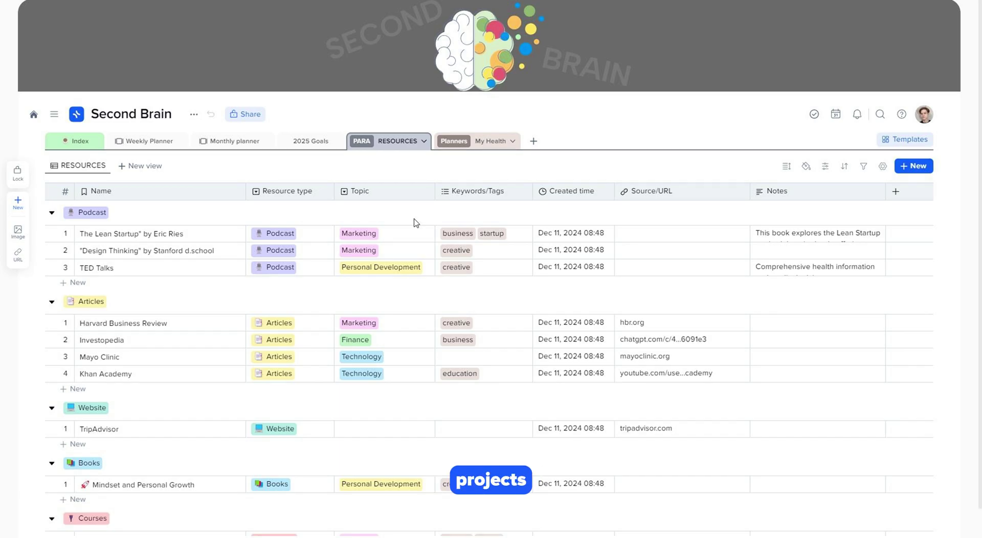
Open the Design Thinking resource and paste the YouTube link as its Source/URL.
click(236, 252)
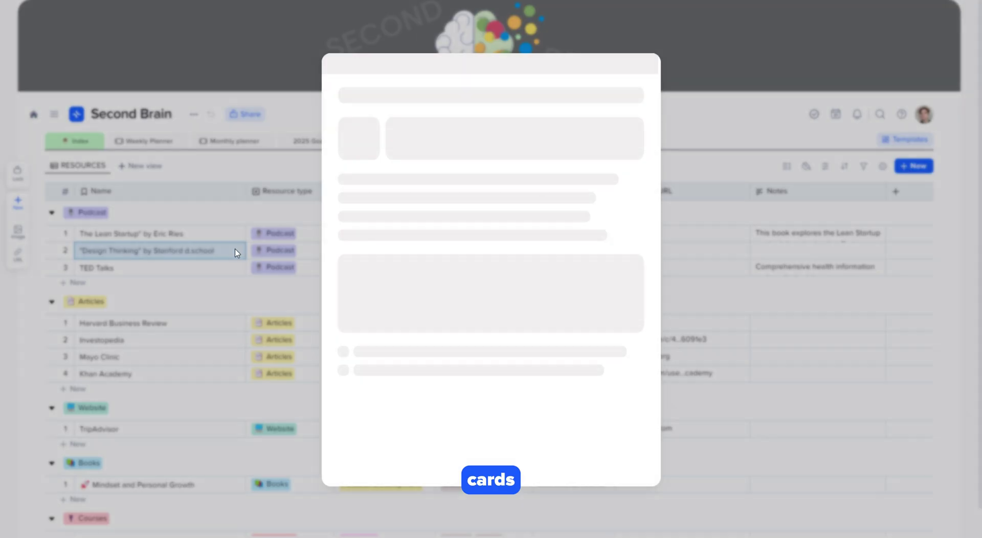
click(467, 200)
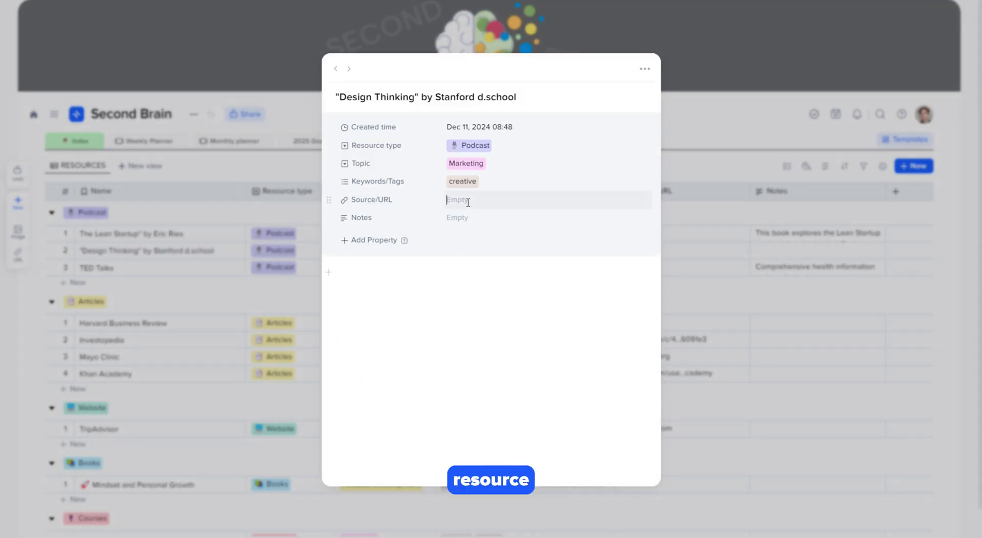
text(https://youtu.be/_r0VX-aU_T8?si=se5QjfNISb__TBcF)
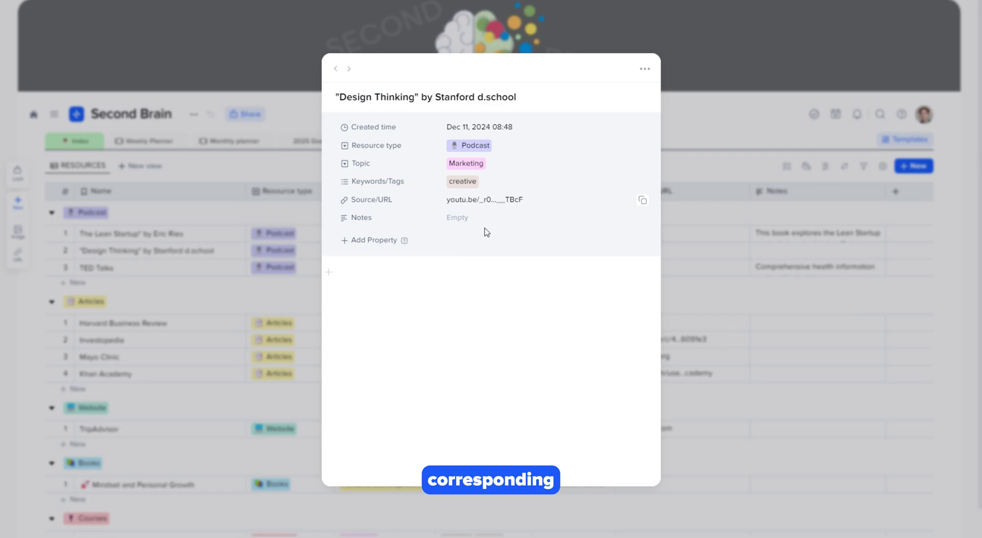
Replace its Marketing topic with a new 'lecture' tag, toggling colour coding off and on.
click(514, 166)
text(lecture)
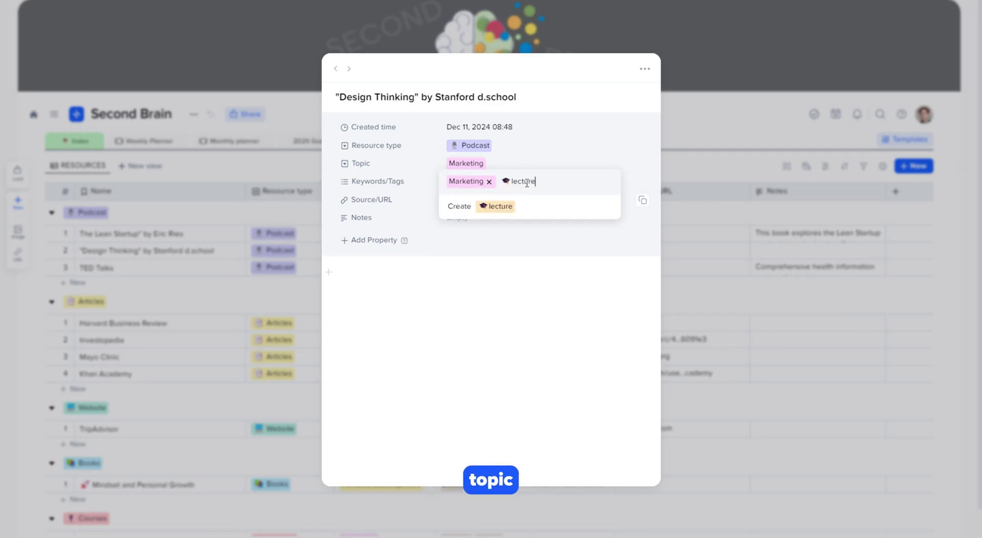
click(517, 208)
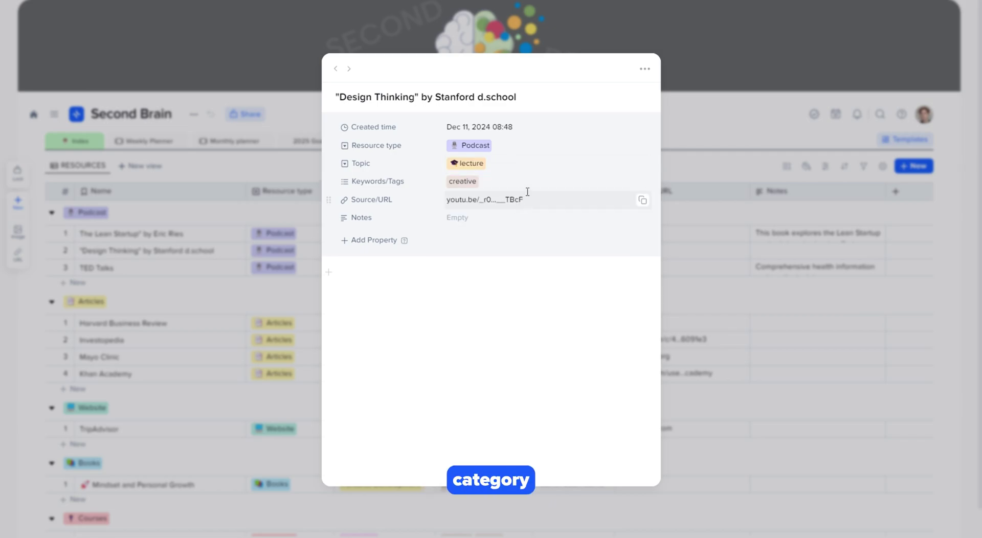
click(565, 169)
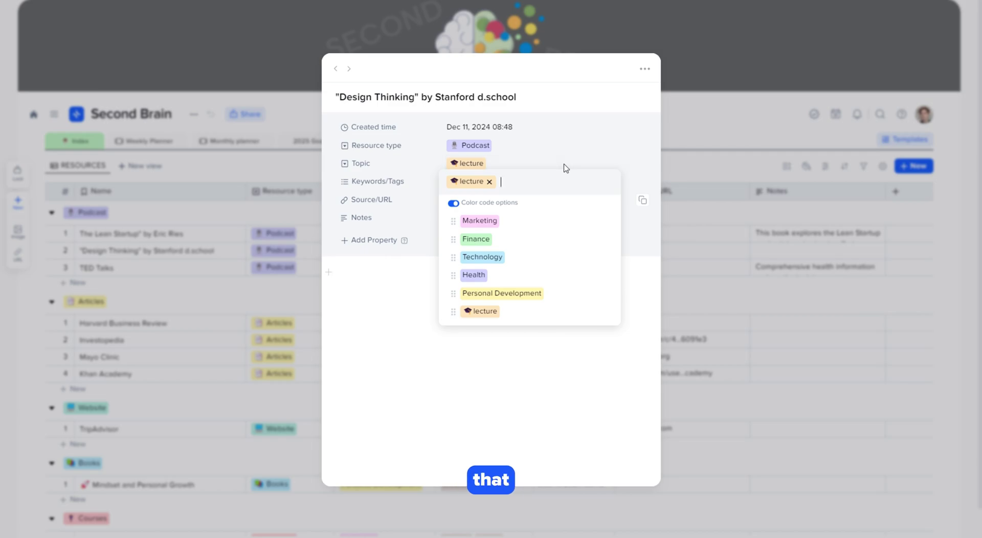
click(454, 203)
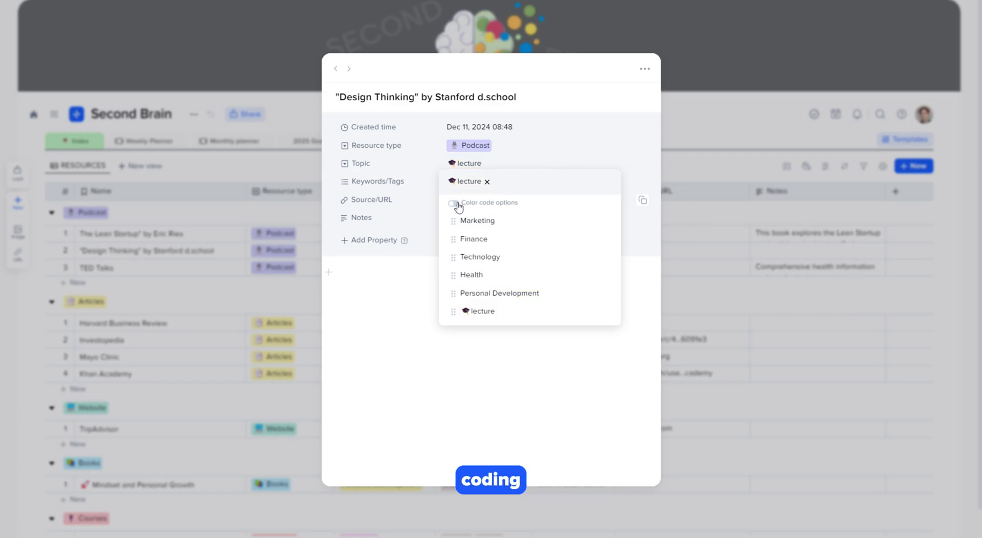
click(454, 203)
click(366, 290)
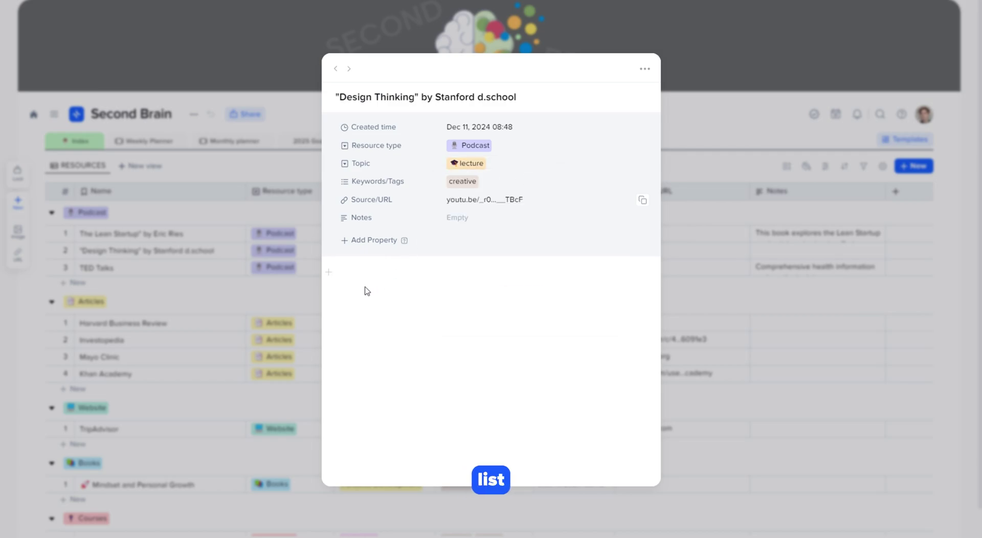
click(261, 279)
Archive the TED Talks podcast, briefly showing then hiding archived items in View Settings.
right_click(165, 271)
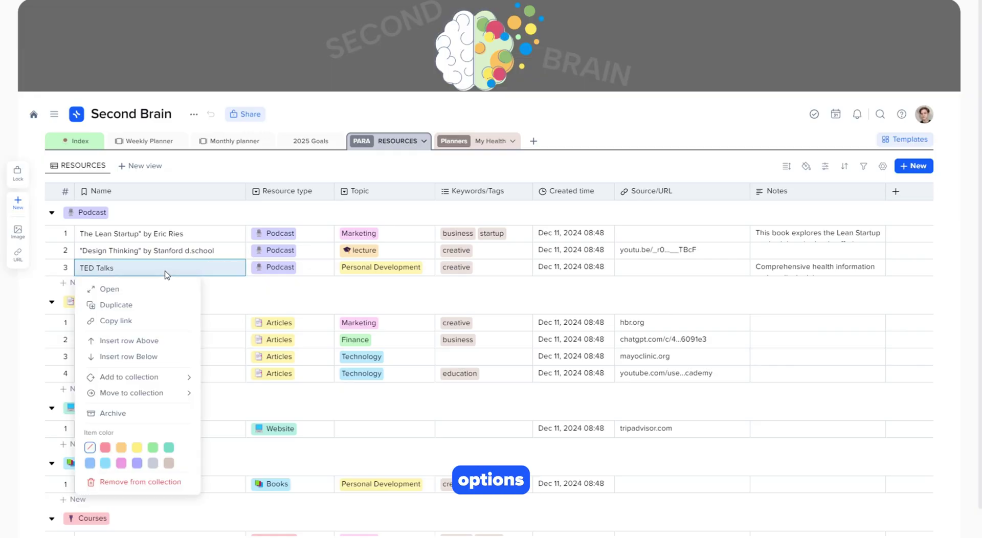
click(153, 413)
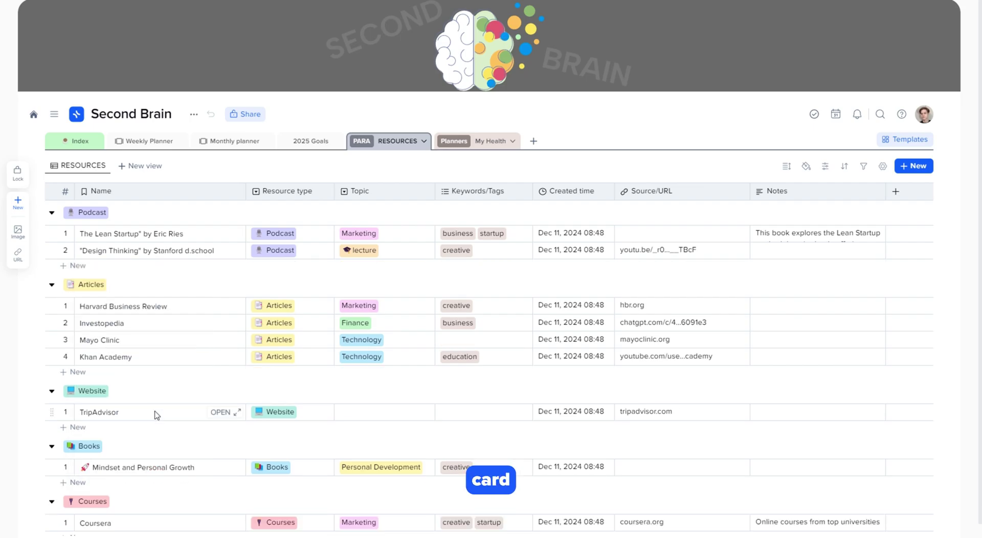
click(882, 167)
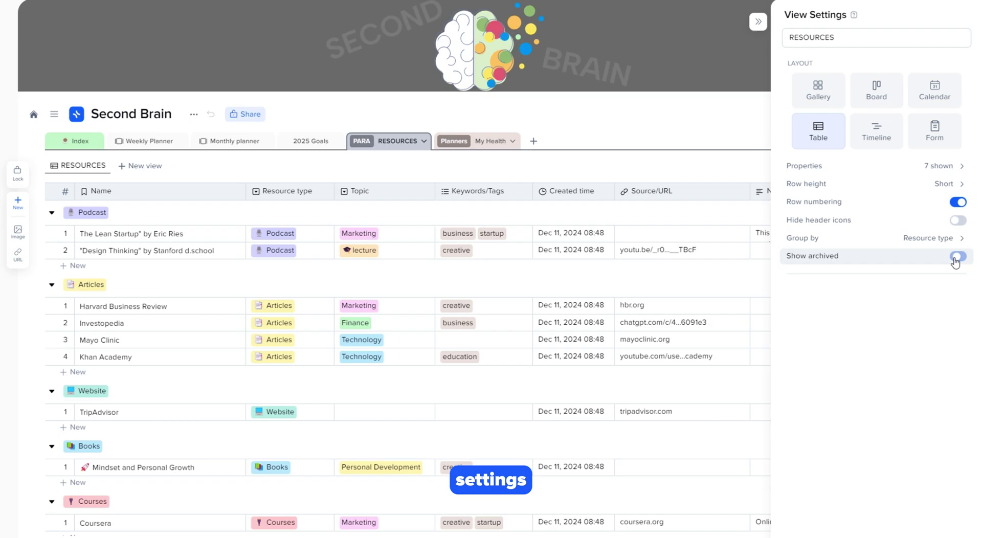
click(956, 256)
click(956, 256)
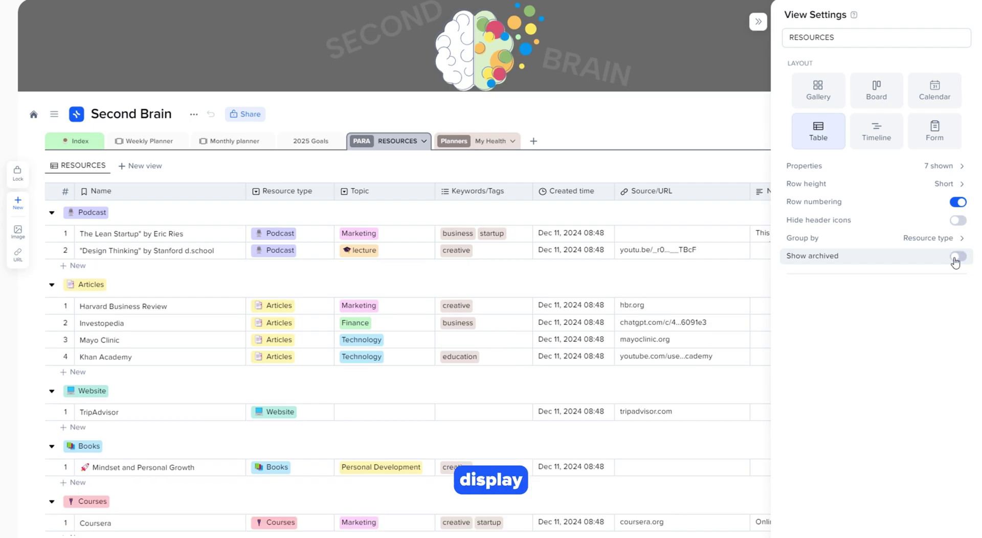
click(758, 22)
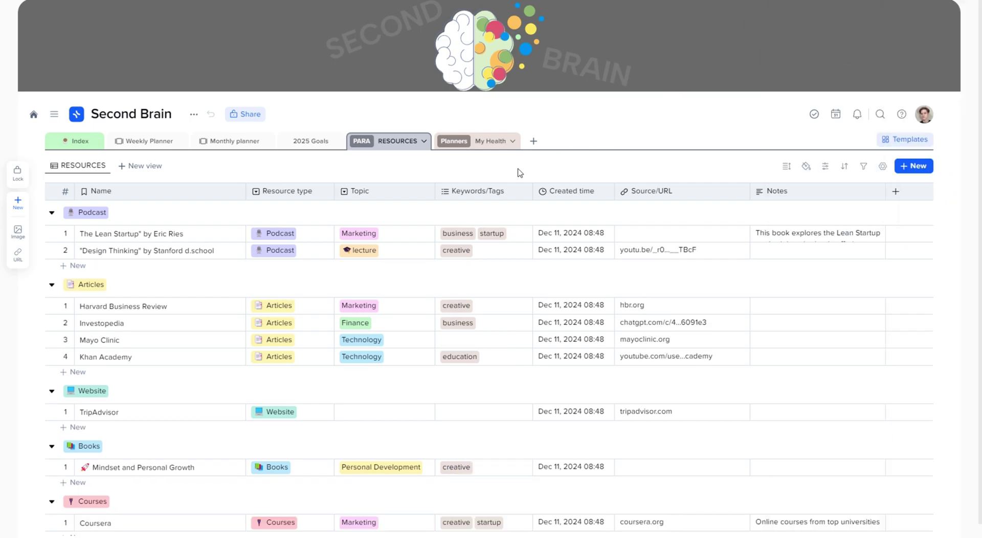
Create a Board view grouped by Topic and choose which properties its cards display.
click(137, 166)
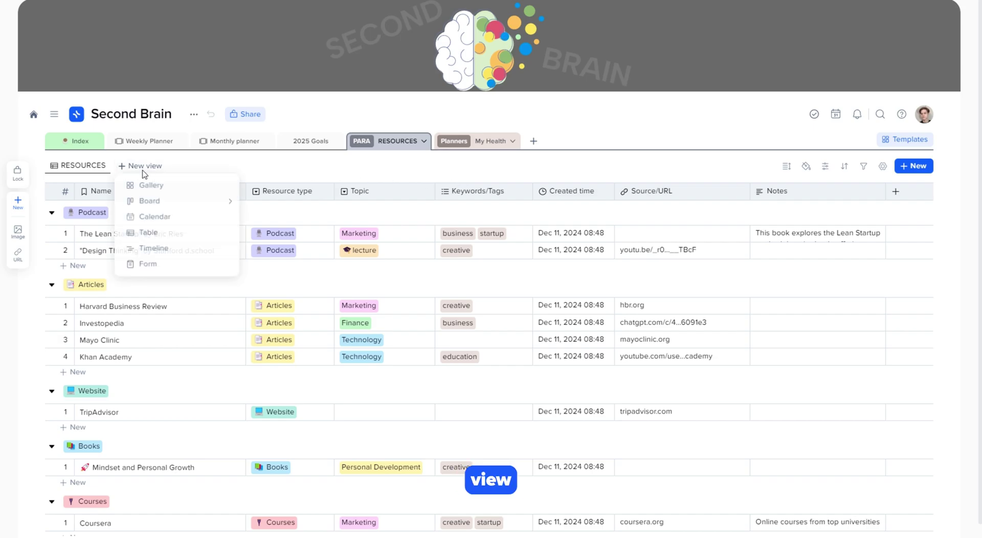
mouse_move(185, 204)
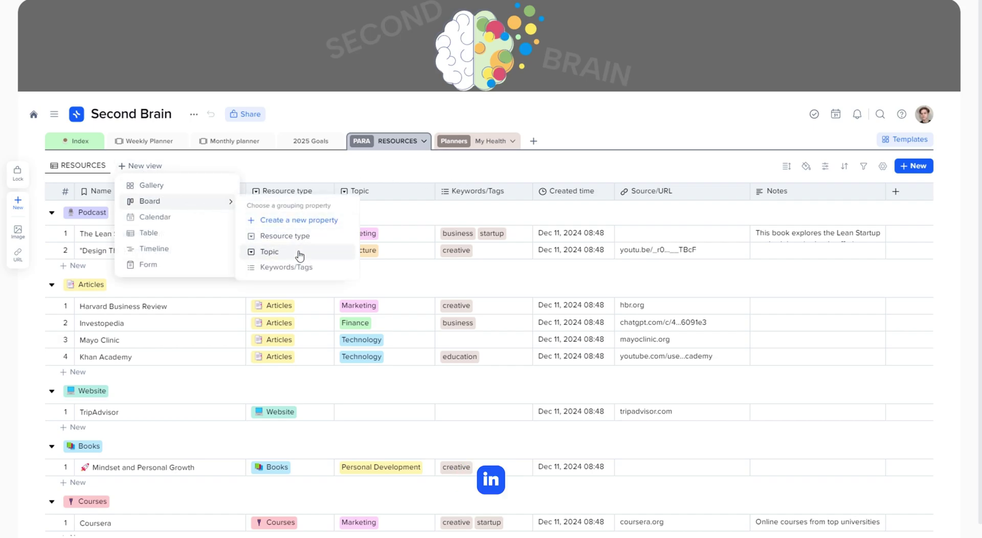
click(270, 252)
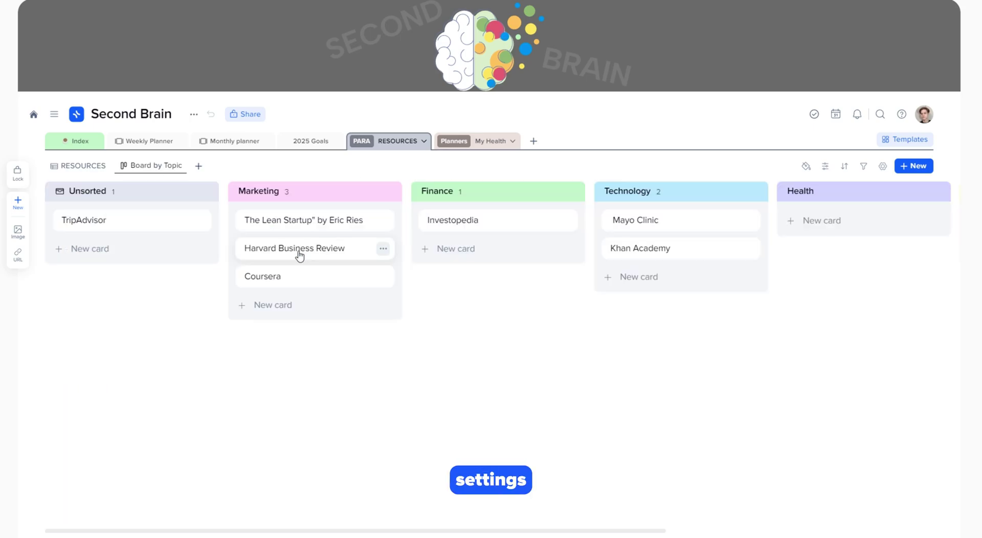
click(883, 167)
click(888, 197)
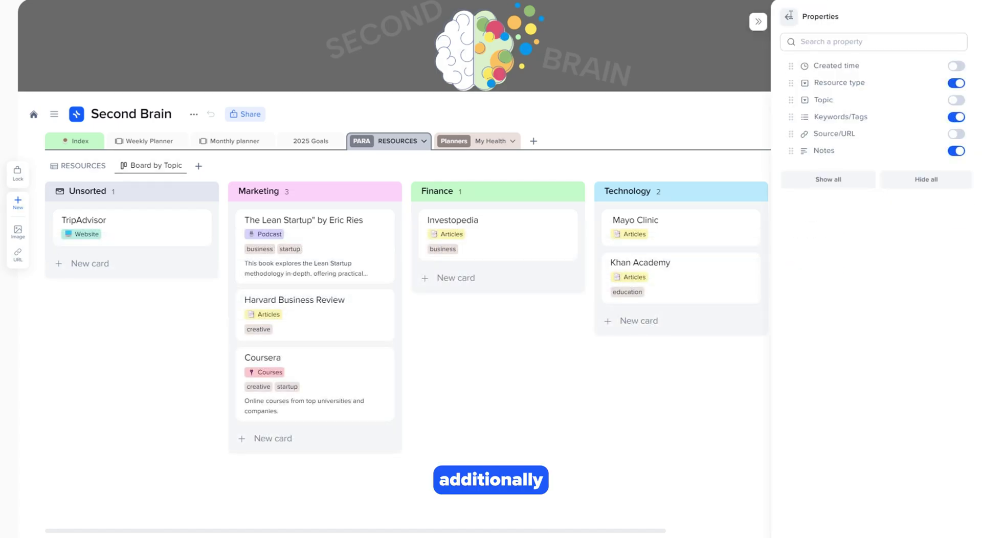
click(789, 16)
click(758, 22)
Filter the board to Resource type contains Podcast.
click(863, 166)
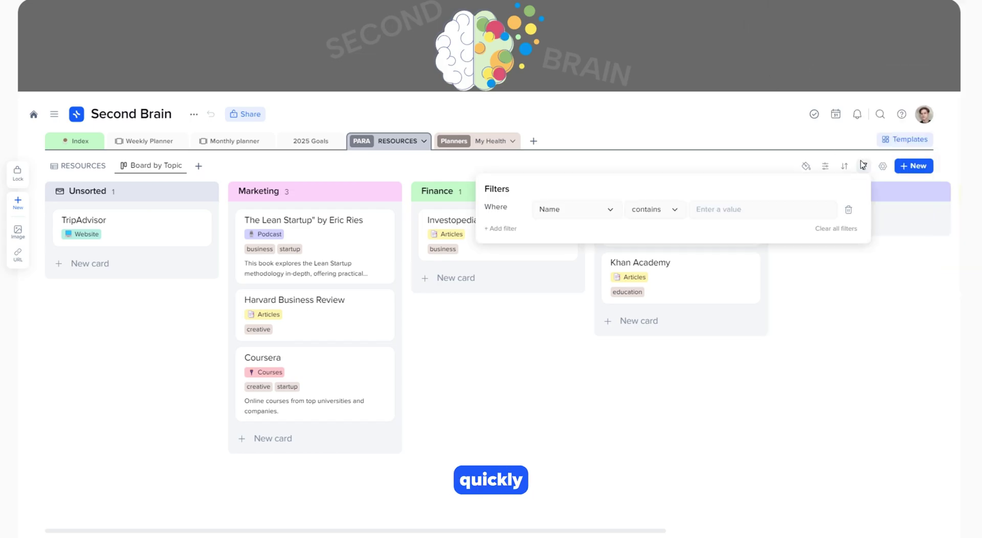
click(610, 209)
click(588, 261)
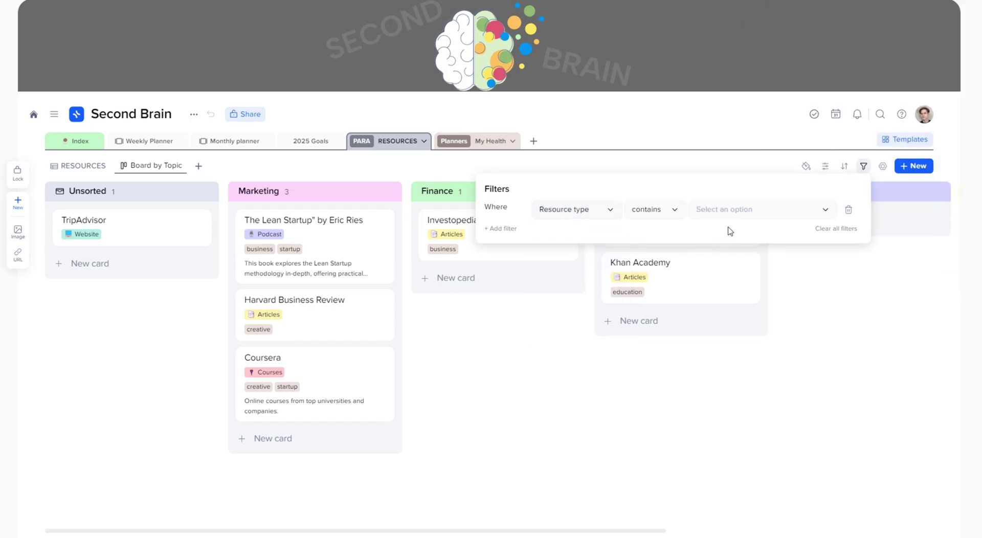
click(737, 211)
click(725, 234)
click(721, 165)
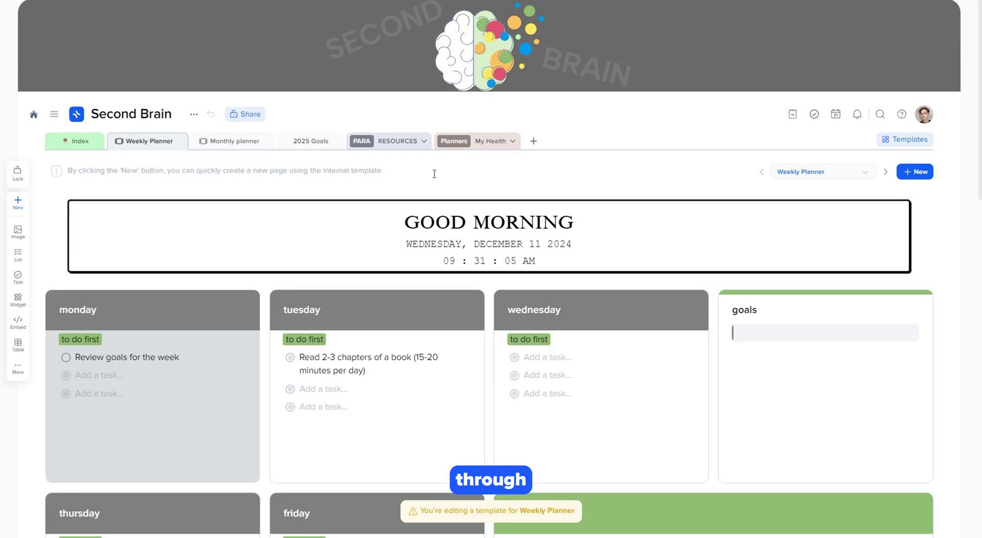
Create a new weekly planner page from the Weekly Planner template.
click(863, 175)
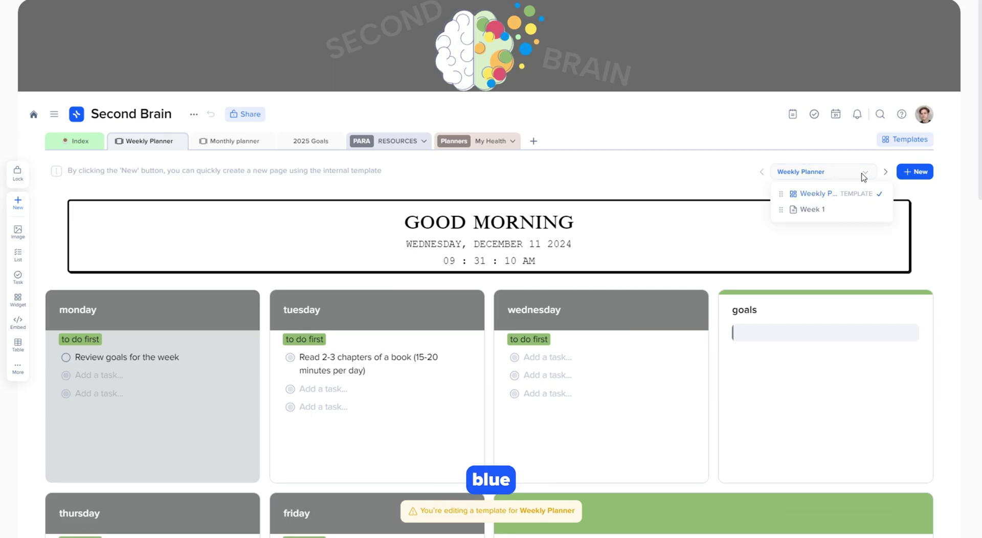
click(907, 190)
click(915, 172)
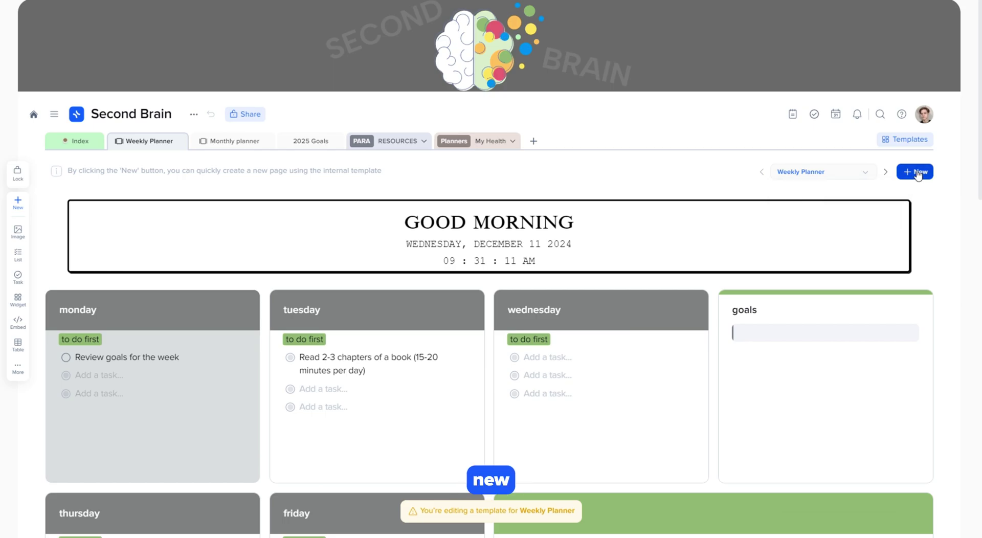
Rename the Weekly Planner 1 page to 'Week 2'.
click(865, 172)
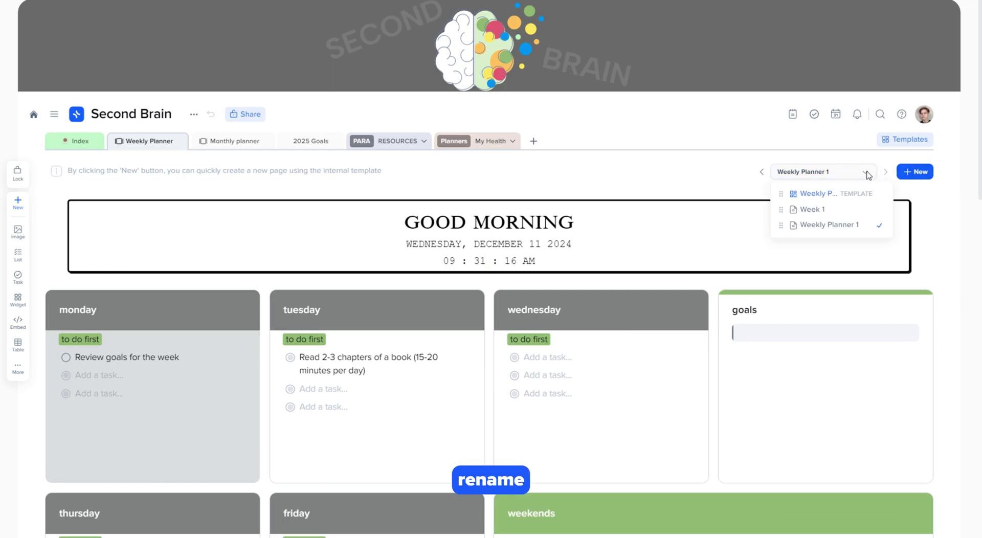
click(879, 225)
click(734, 230)
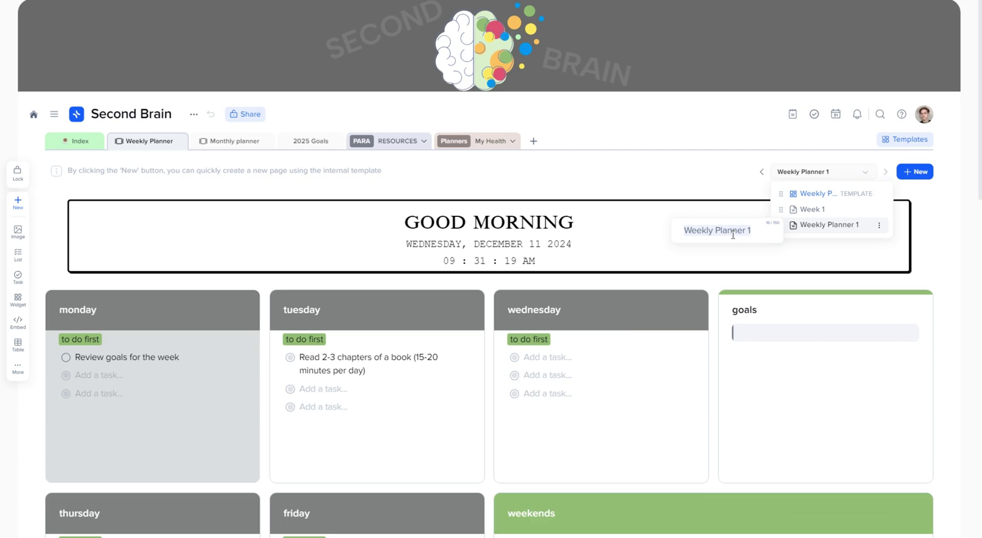
text(Week 2)
key(Return)
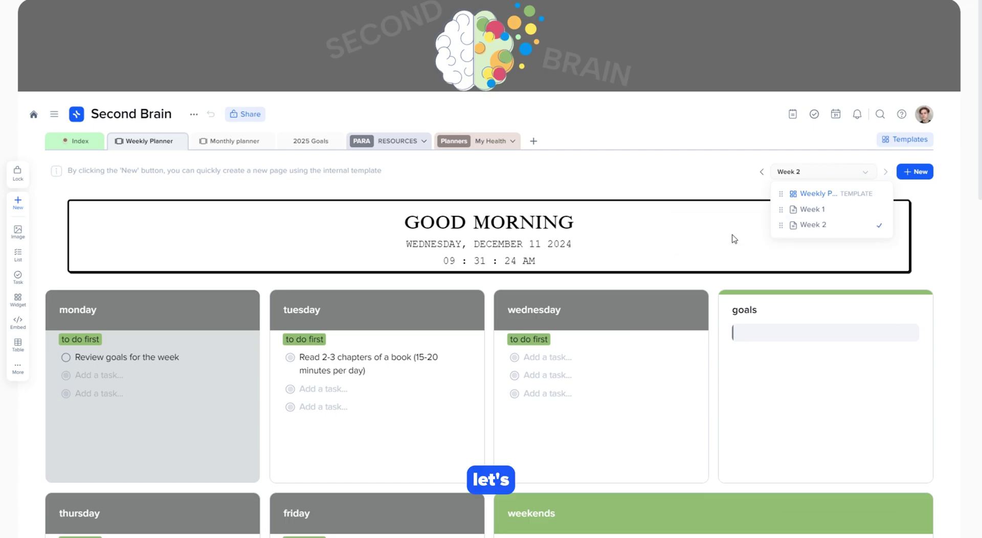
Add the task 'Follow up on pending work emails' to monday, due December 16.
click(141, 373)
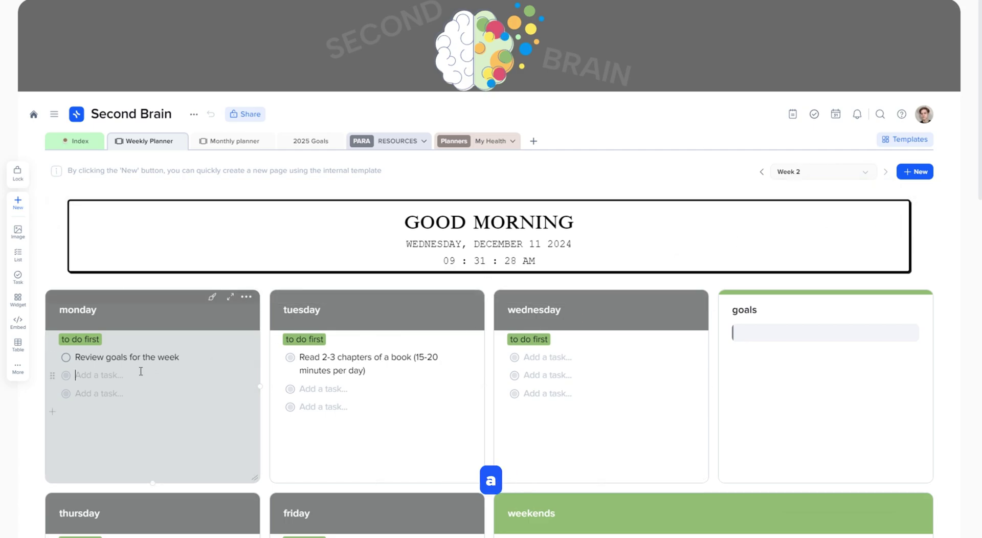
text(Follow up on pending work emails)
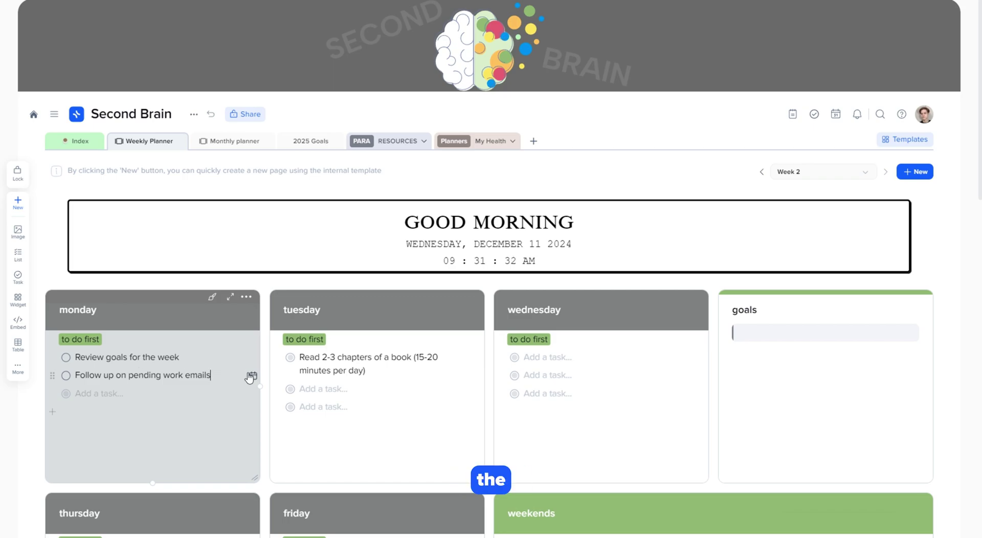
click(251, 376)
click(264, 251)
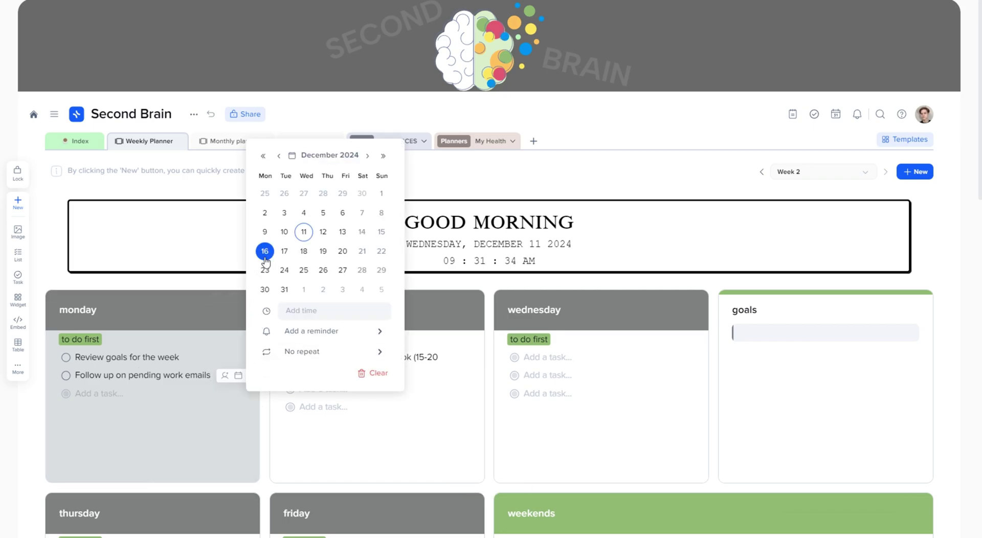
Set the task's time to 09:30 and add a reminder.
click(331, 308)
scroll(437, 348, down, 5)
click(433, 352)
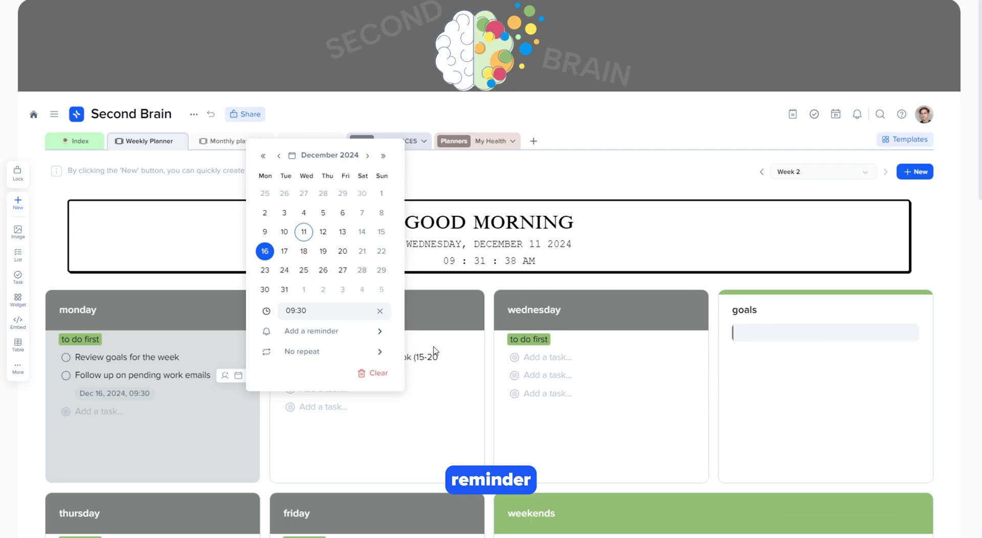
click(381, 331)
click(425, 347)
click(215, 404)
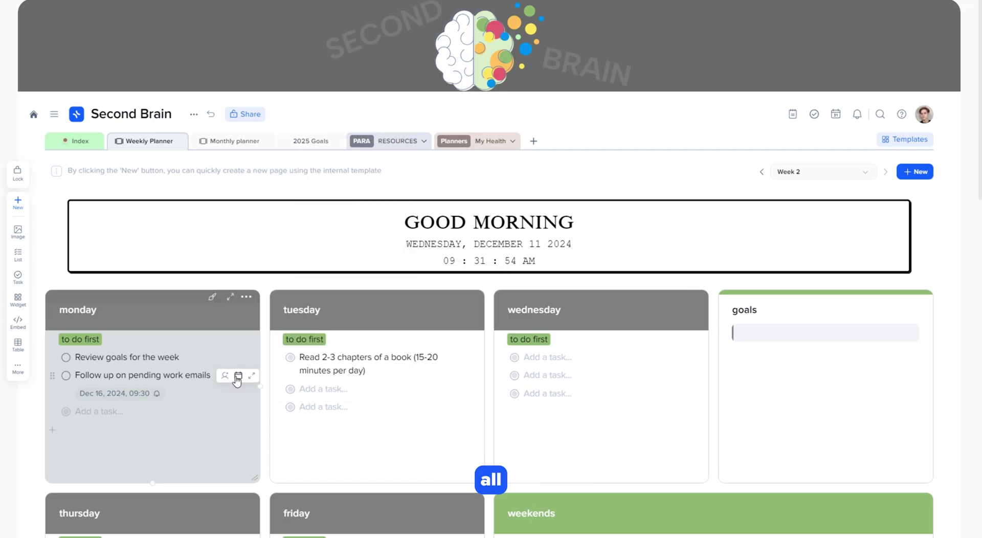
Check the upcoming tasks list, then add an empty task line to the monday card.
click(814, 114)
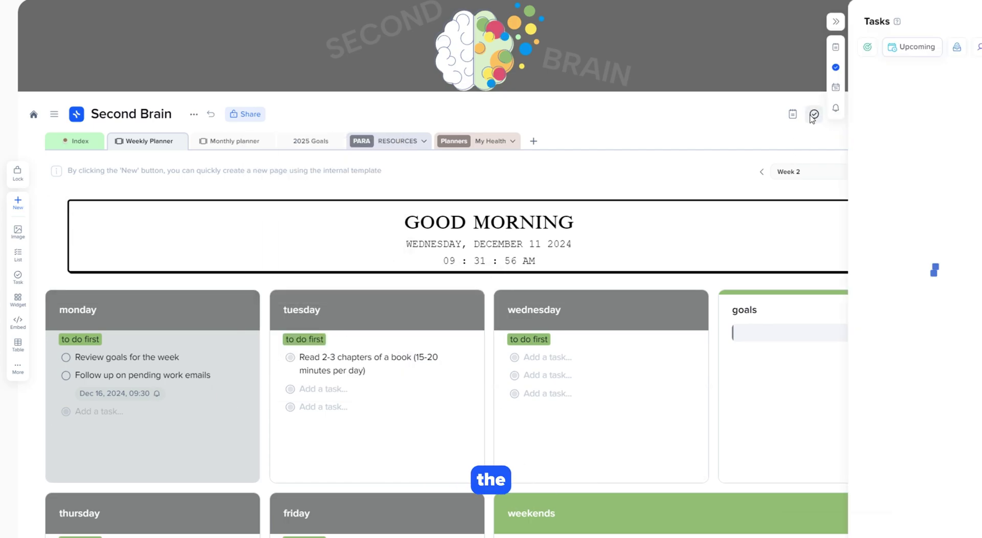
click(758, 21)
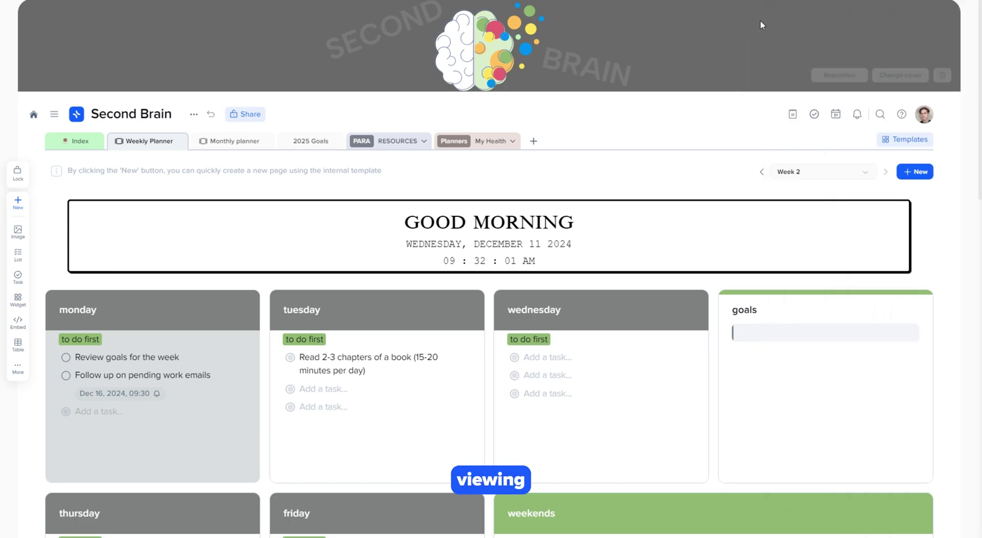
click(52, 432)
click(109, 59)
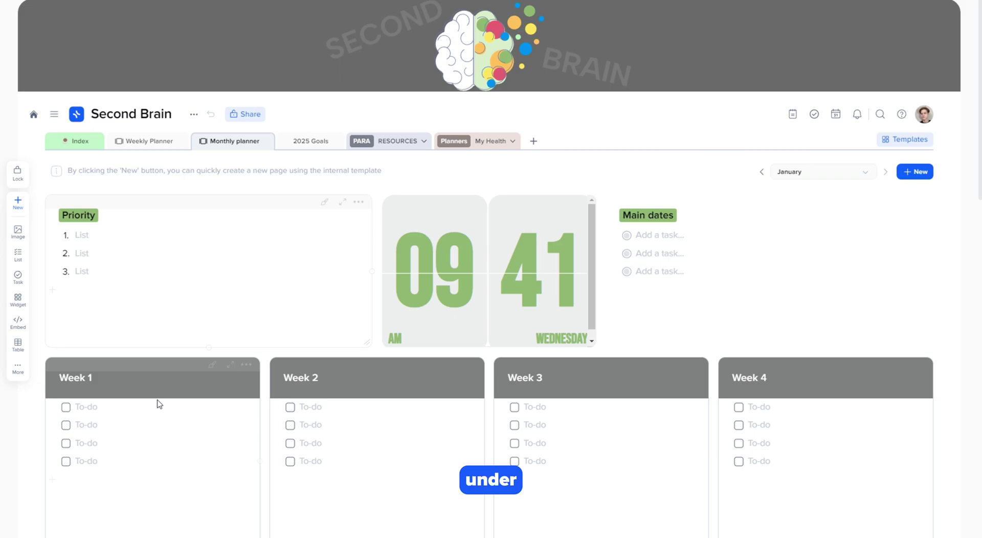
Add the to-do Read "Atomic Habits" to Week 1 of the Monthly planner.
click(146, 410)
text(Read "Atomic Habits")
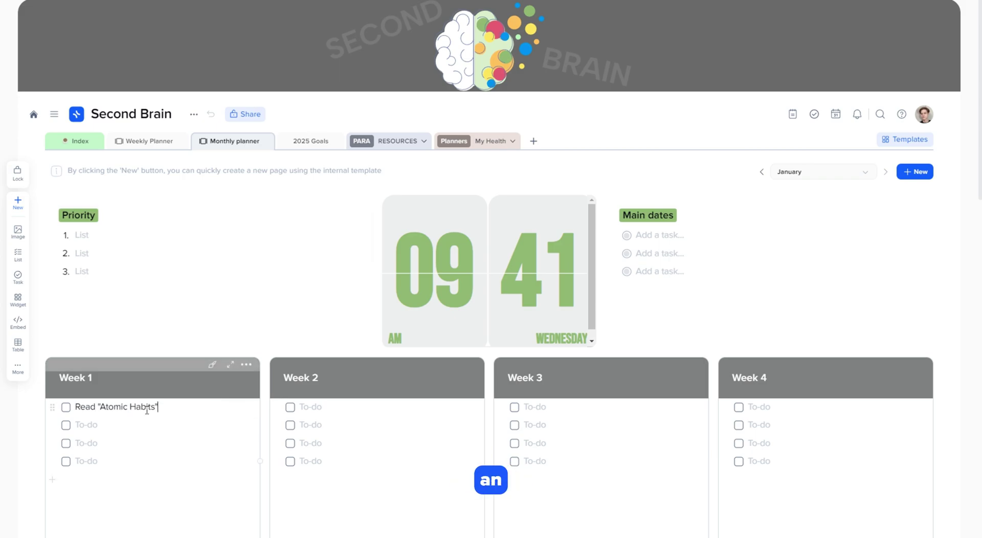
scroll(169, 404, down, 2)
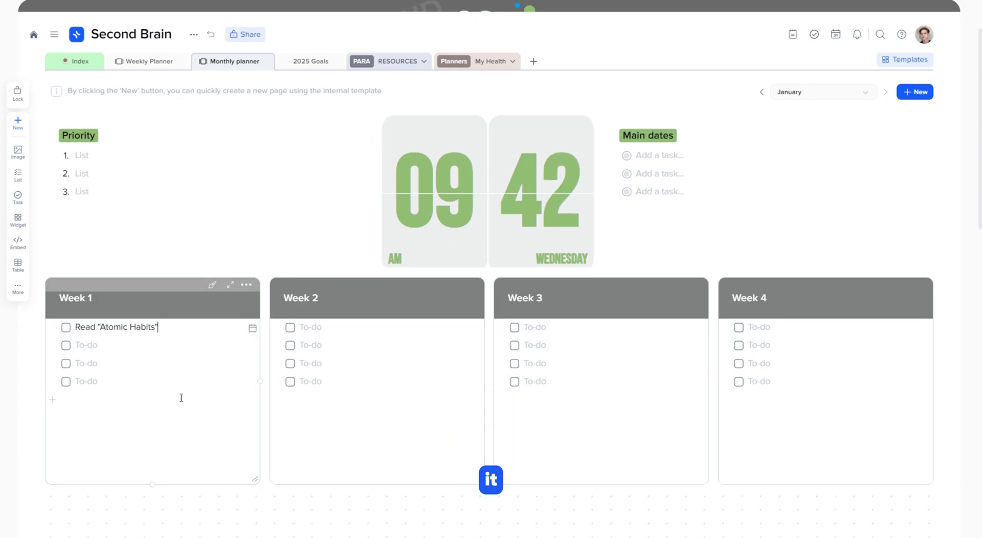
Set its due date to January 1, 2025 at 08:30 with a reminder 1 day before.
click(253, 330)
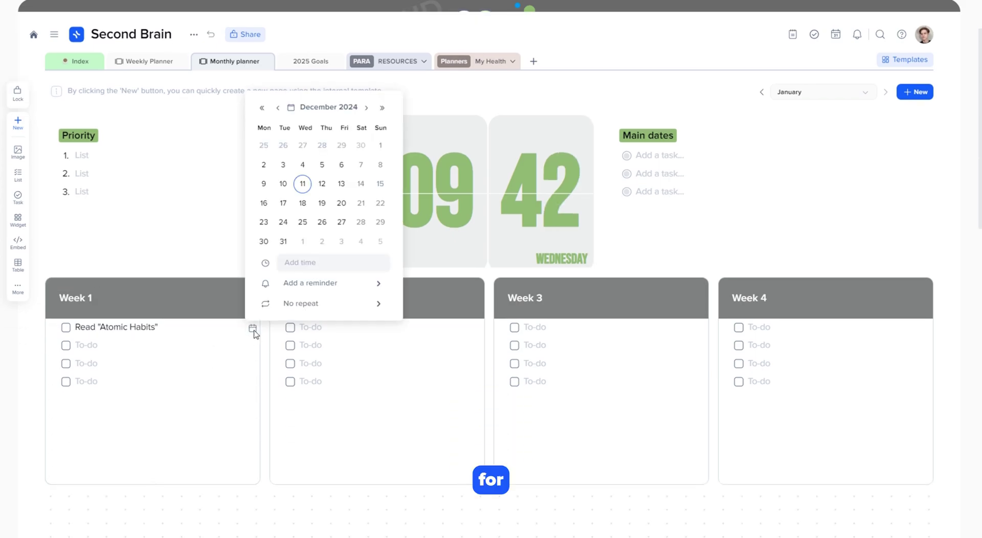
click(366, 108)
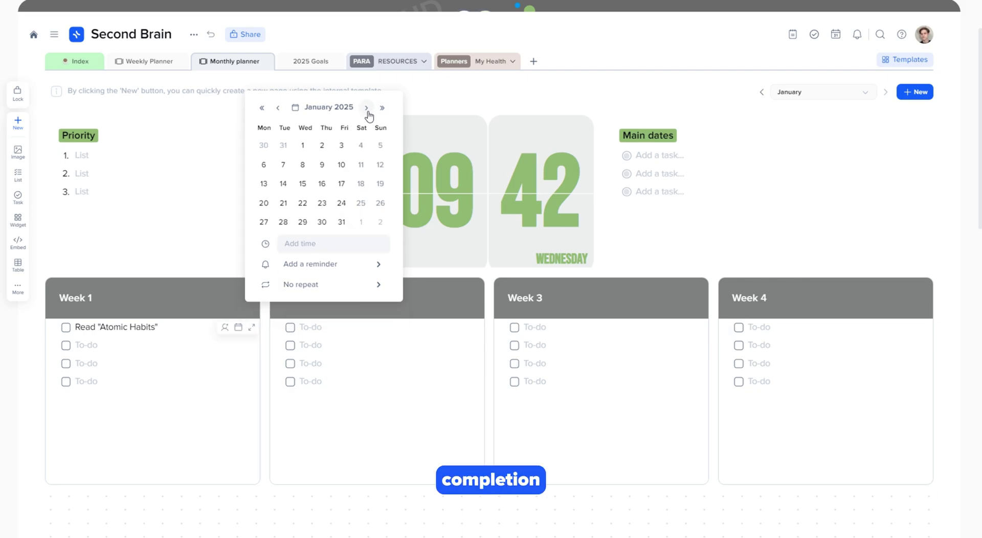
click(303, 147)
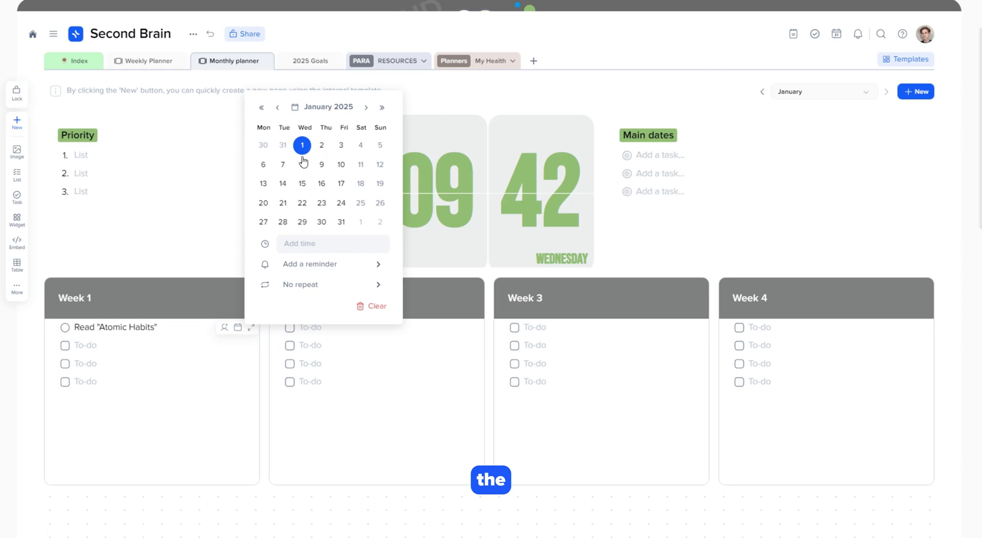
click(287, 243)
scroll(432, 275, down, 3)
click(432, 275)
click(377, 265)
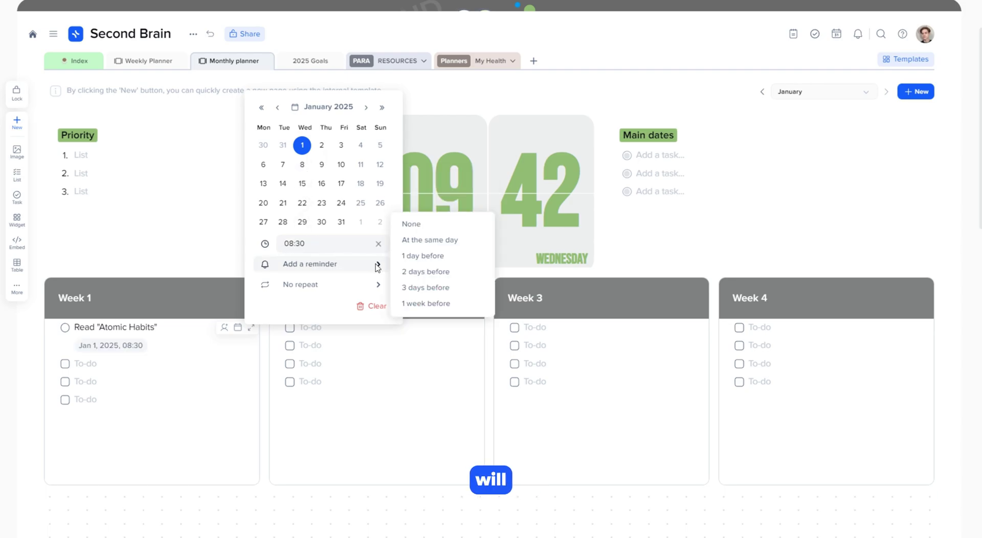
click(409, 255)
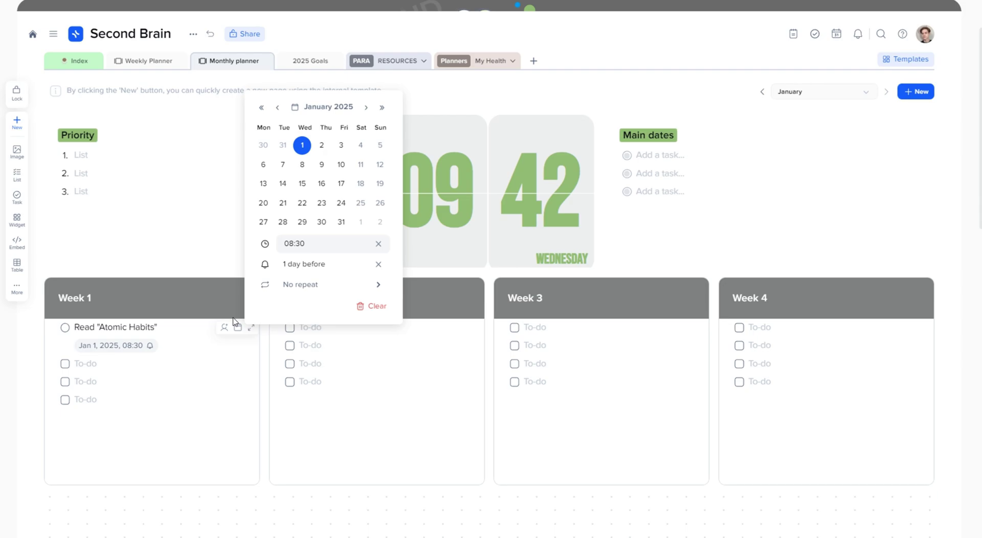
Check the scheduled tasks in the Tasks list and the December 2024 calendar view.
click(215, 321)
click(815, 35)
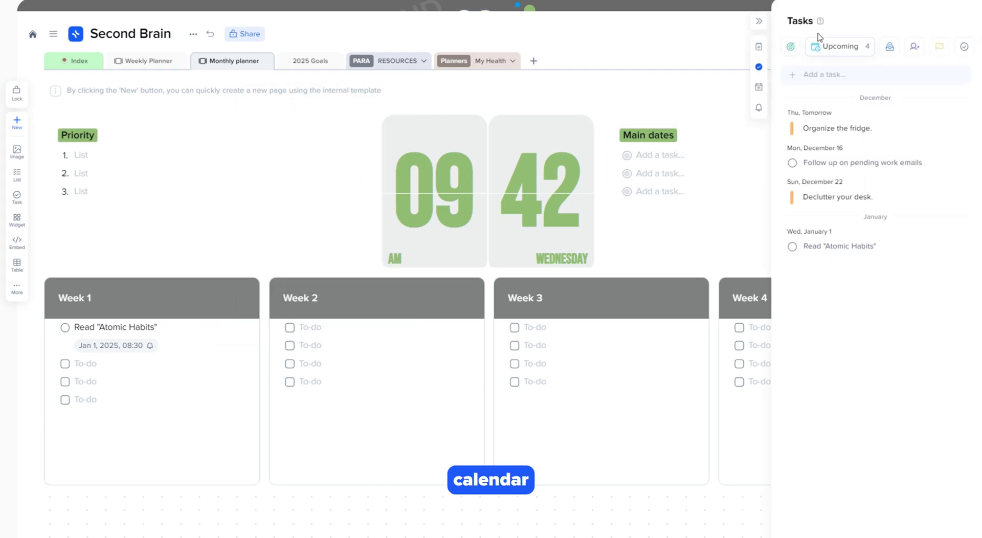
click(756, 90)
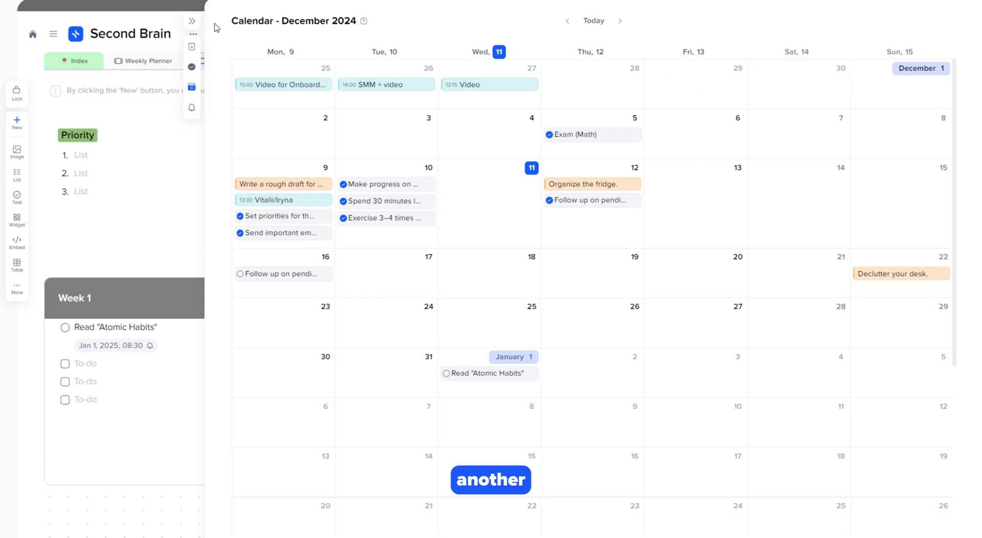
click(192, 21)
scroll(871, 134, up, 3)
Show the calendar Integrations section of Account Settings via the avatar menu.
click(925, 113)
click(854, 183)
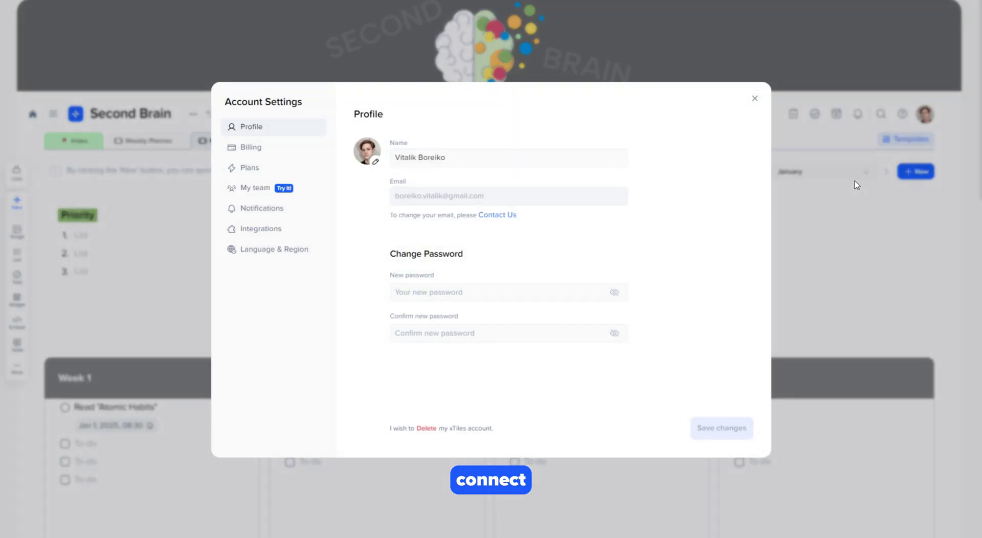
click(296, 228)
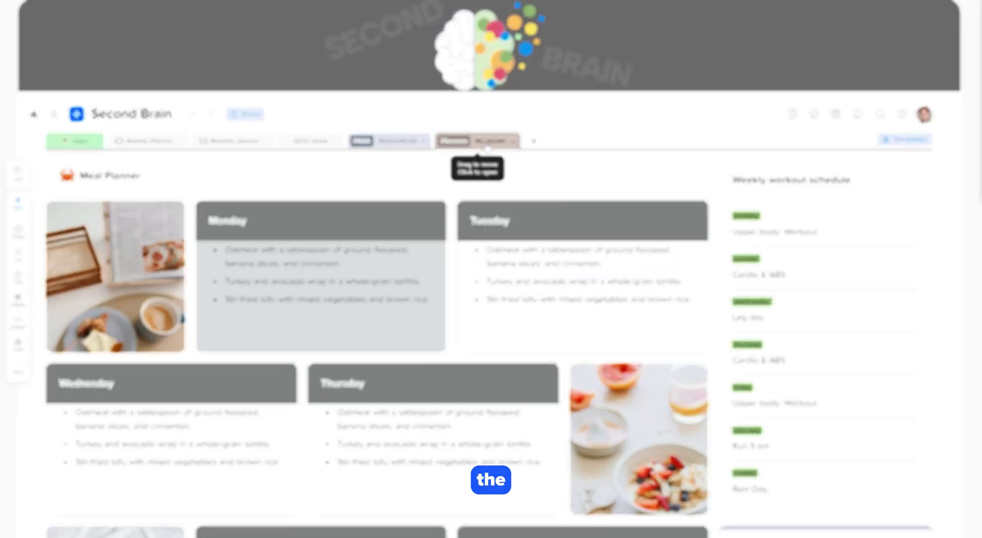
Browse the My Health page, then switch the Planners group to Financial Goals and Home.
scroll(480, 198, down, 4)
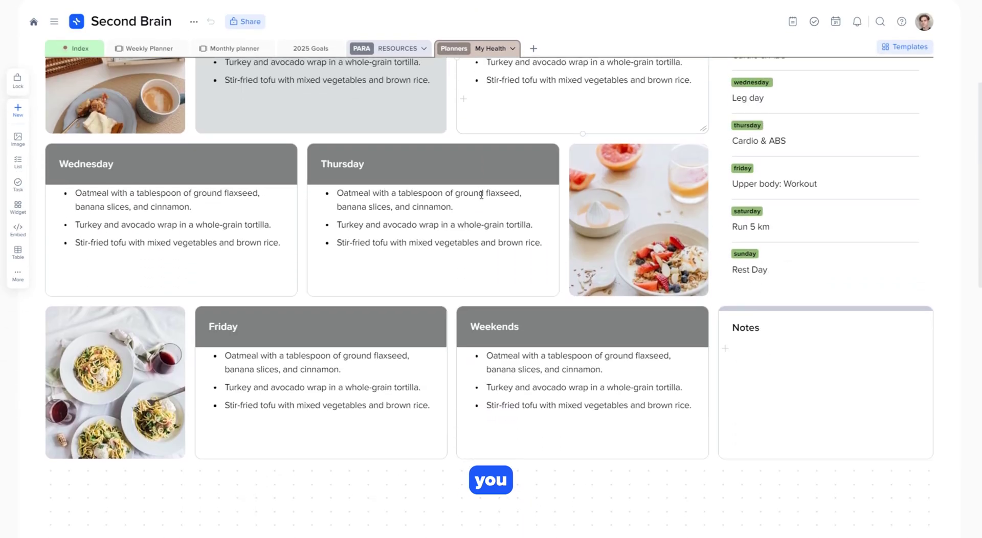
scroll(480, 198, up, 4)
scroll(480, 199, up, 1)
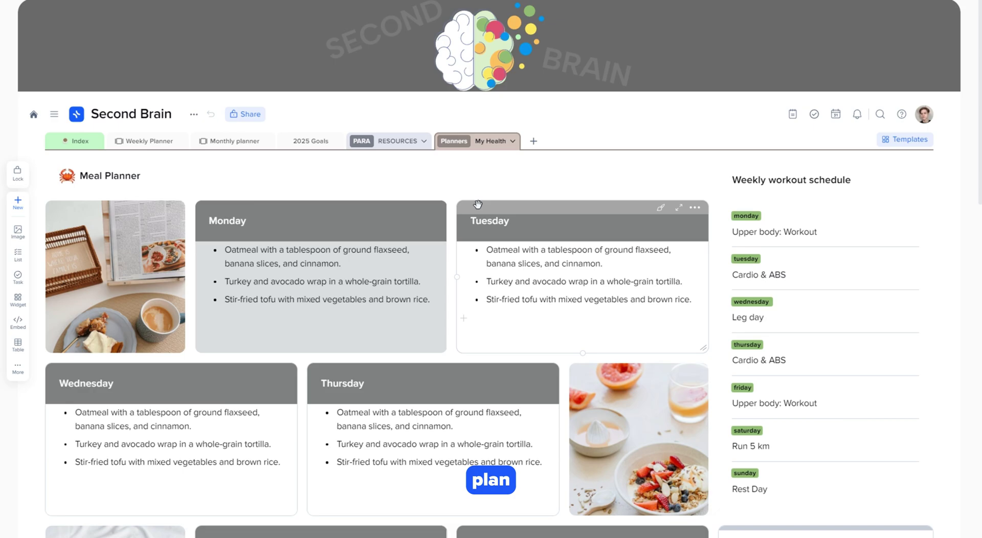
click(514, 147)
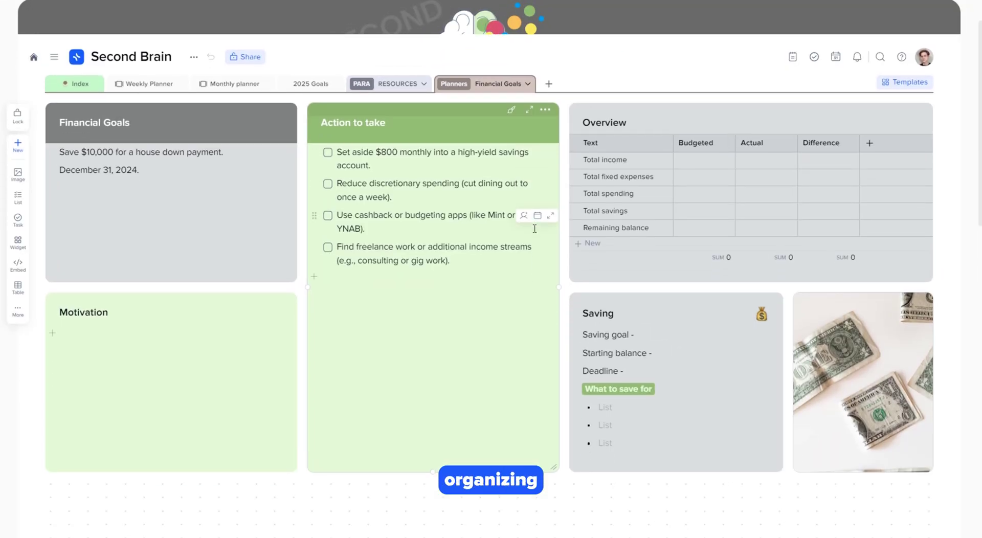
scroll(534, 228, up, 1)
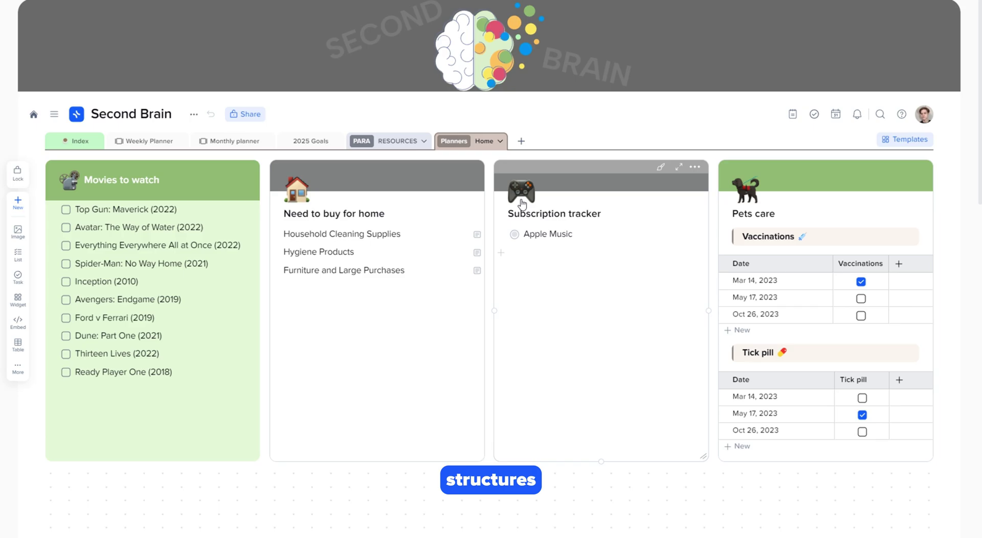
Add a Home Decor item to the Need to buy for home list.
click(476, 236)
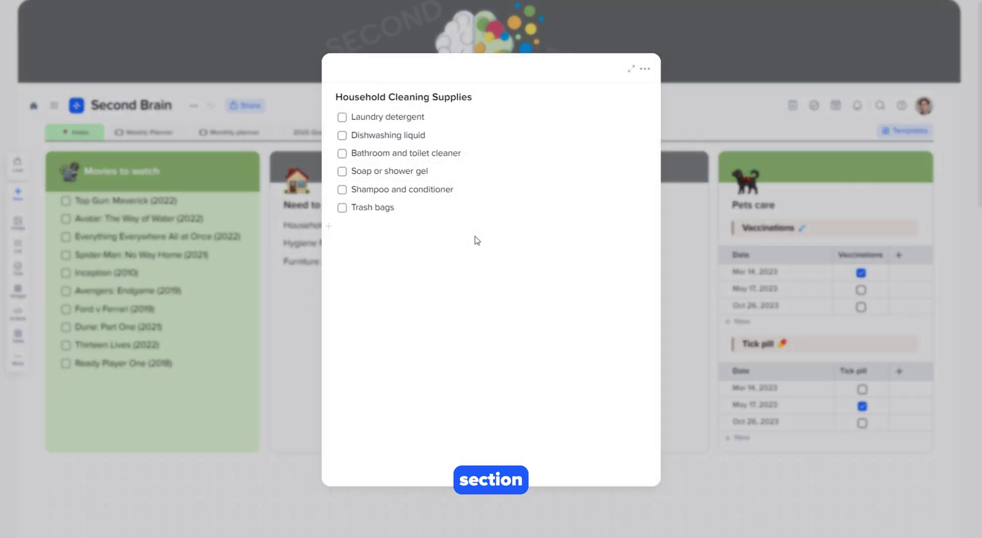
click(315, 247)
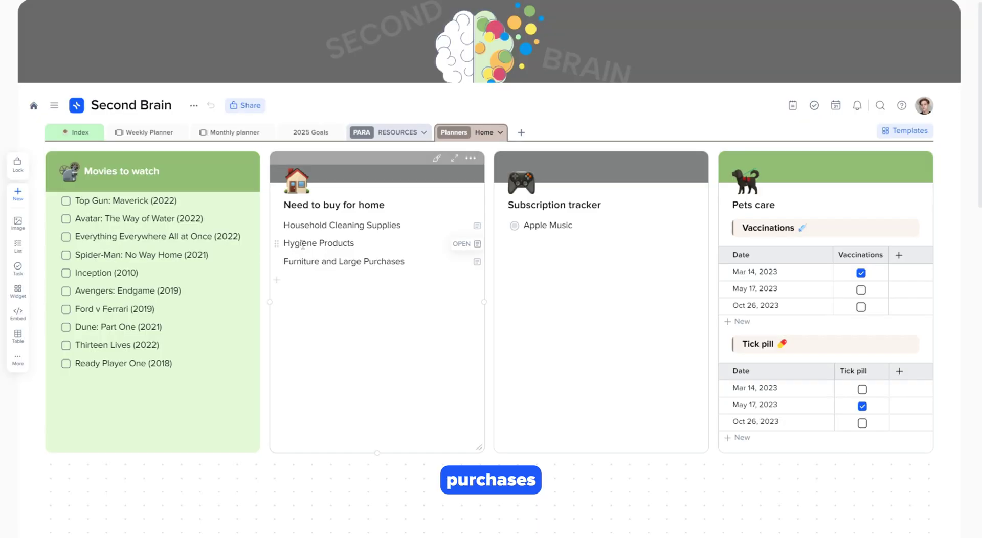
click(300, 279)
text(Home Decor)
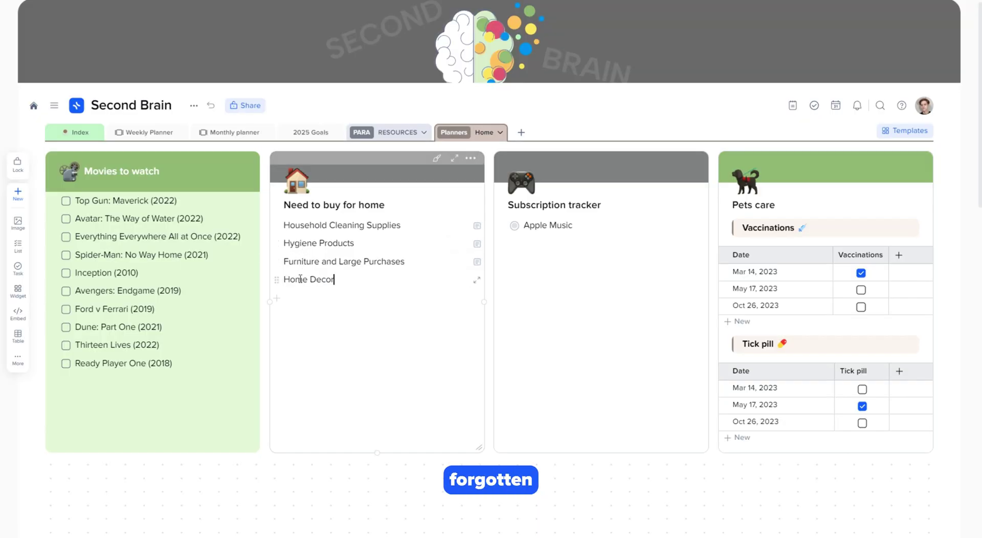
Turn Home Decor into a note holding the IKEA ornament link shown as a bookmark.
click(475, 286)
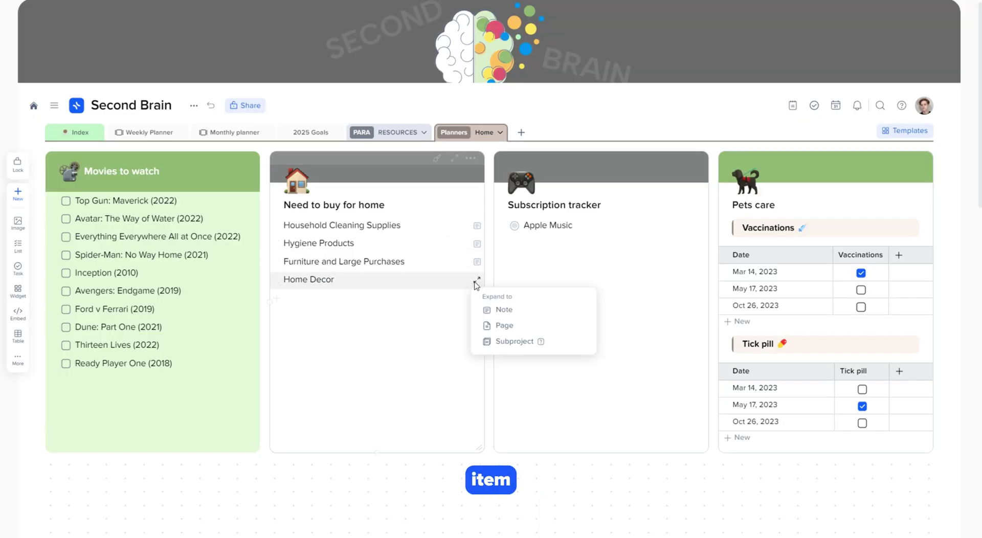
click(489, 311)
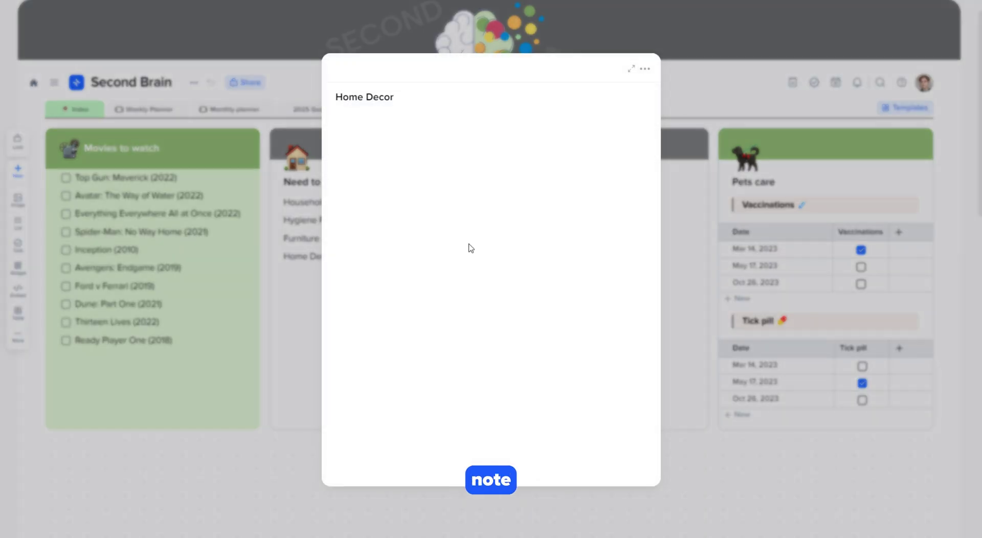
key(ctrl+v)
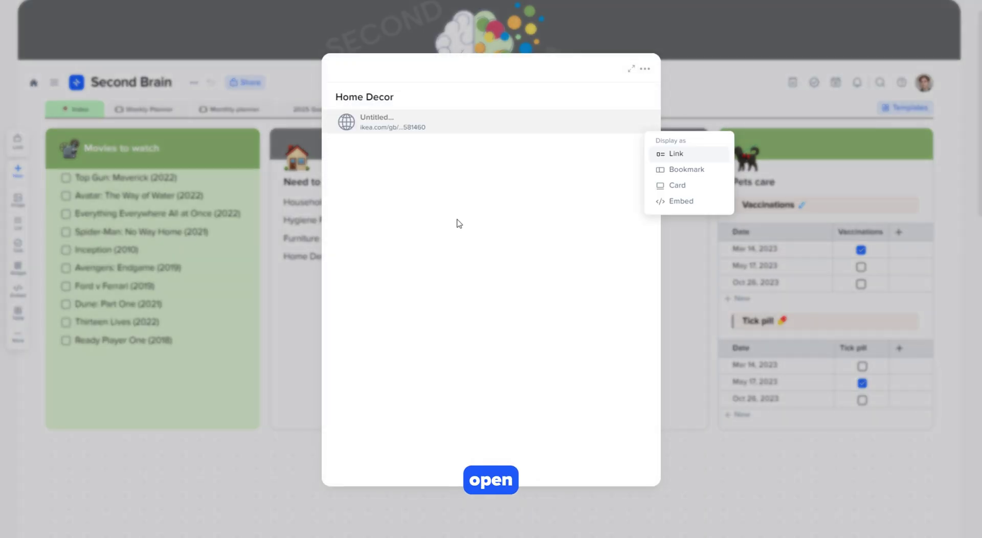
click(657, 173)
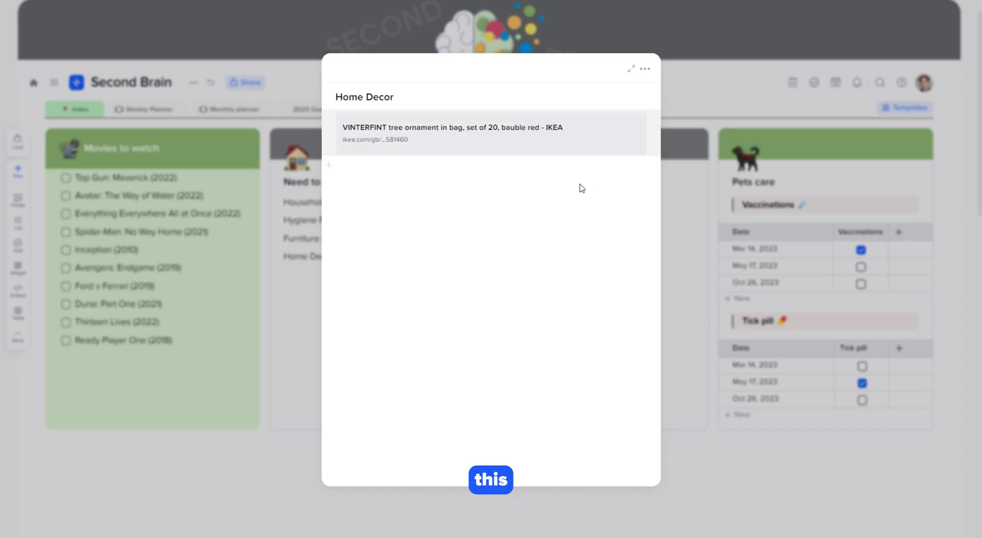
click(304, 206)
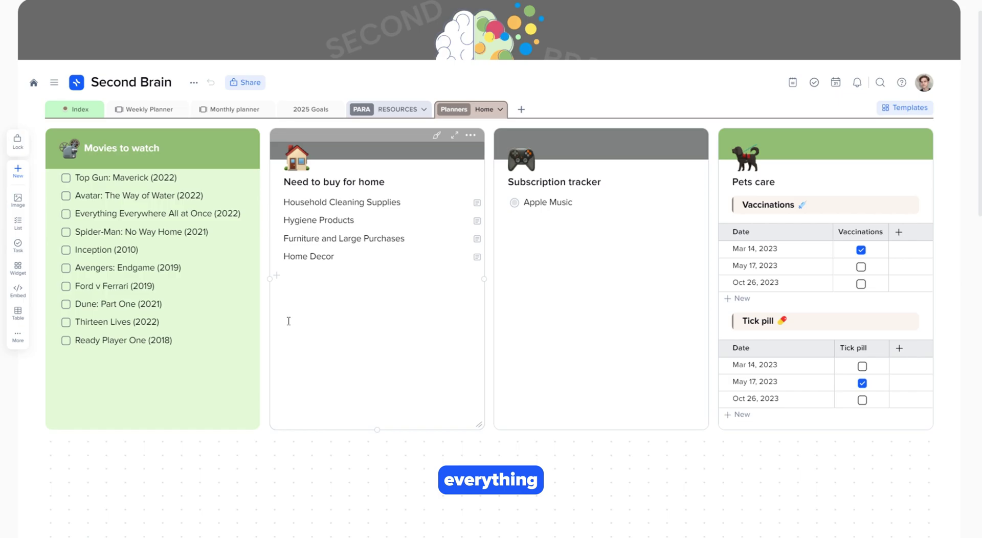
Draw a new tile and place it under the Need to buy for home board.
scroll(289, 323, down, 2)
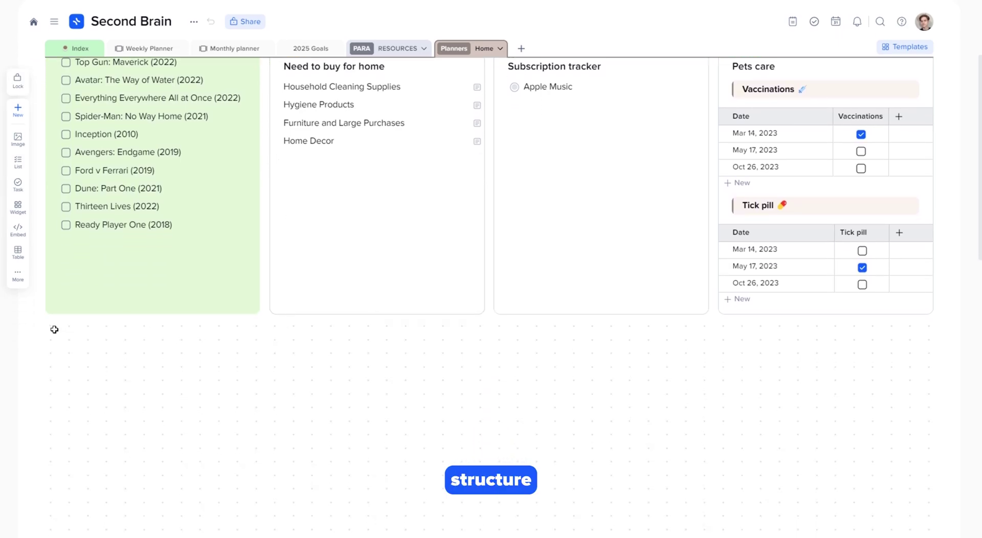
mouse_move(54, 330)
mouse_down()
mouse_move(101, 373)
mouse_move(263, 467)
mouse_up()
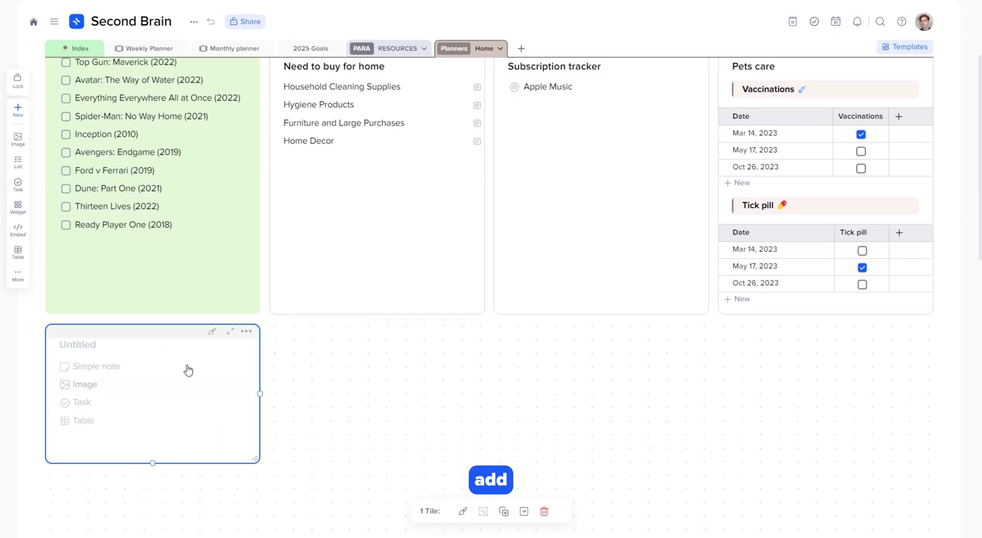
drag(179, 330, 398, 346)
scroll(400, 347, down, 2)
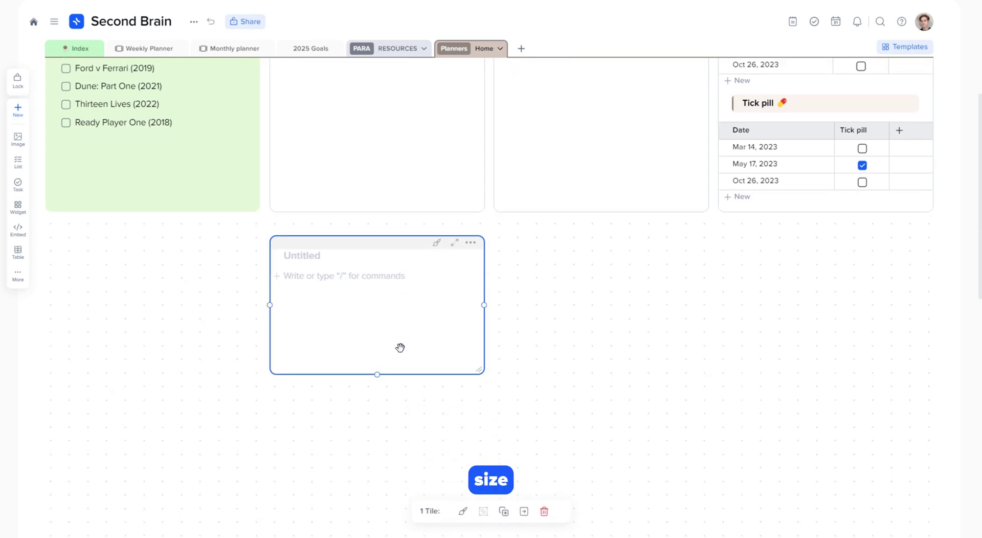
Style the new tile with a card style and yellow colour.
click(436, 234)
click(561, 373)
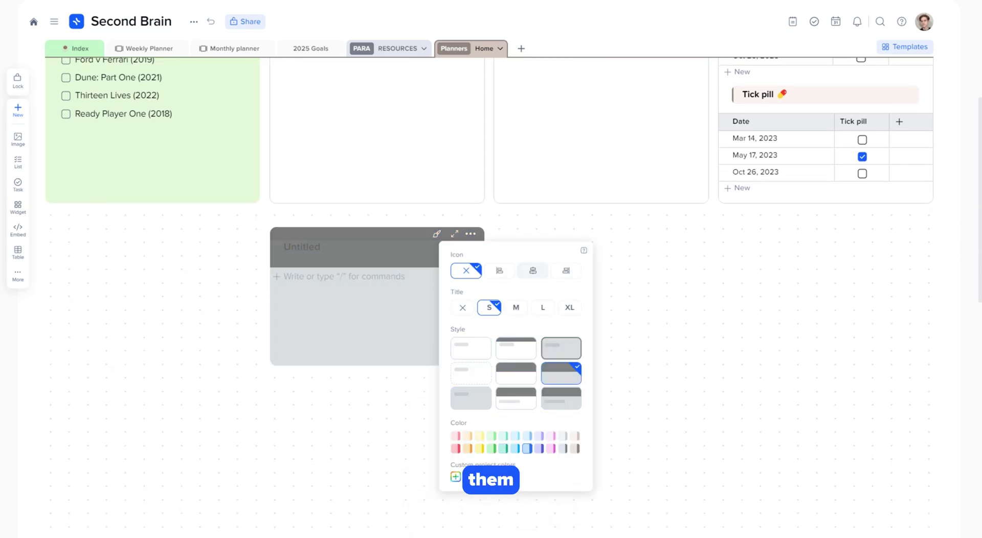
click(490, 448)
click(515, 437)
click(479, 448)
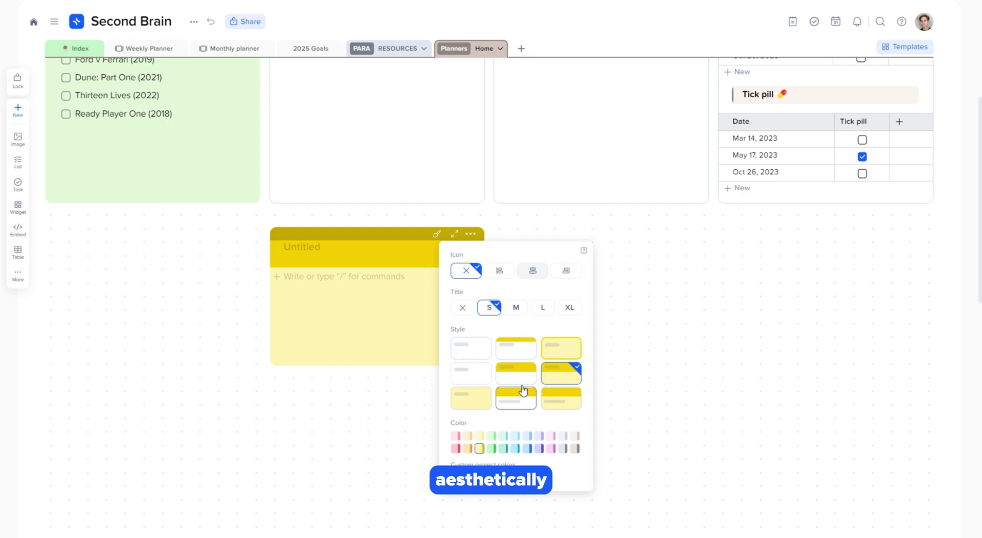
click(563, 349)
click(423, 292)
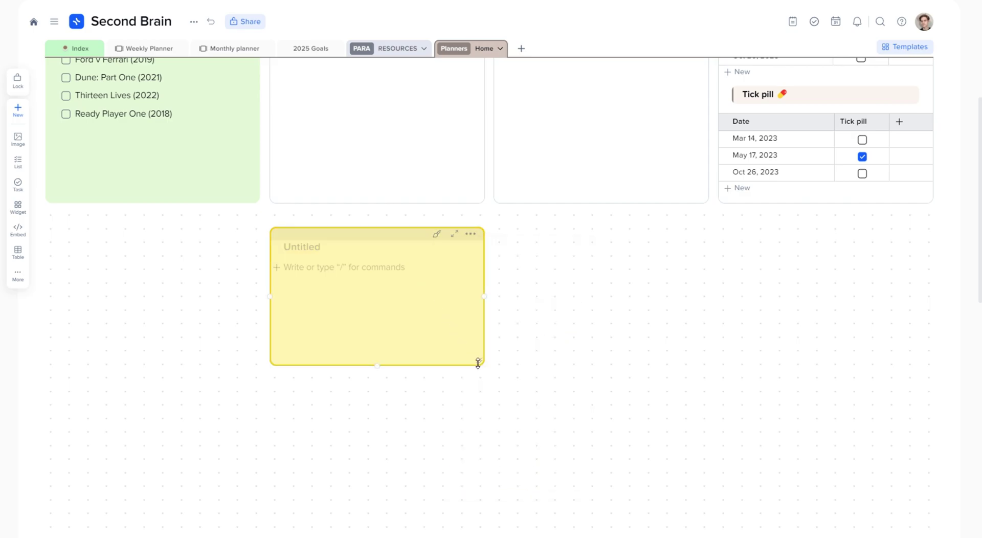
Make the yellow tile slightly taller and view the list of block types.
mouse_move(478, 363)
mouse_down()
mouse_move(467, 414)
mouse_move(478, 377)
mouse_up()
click(276, 267)
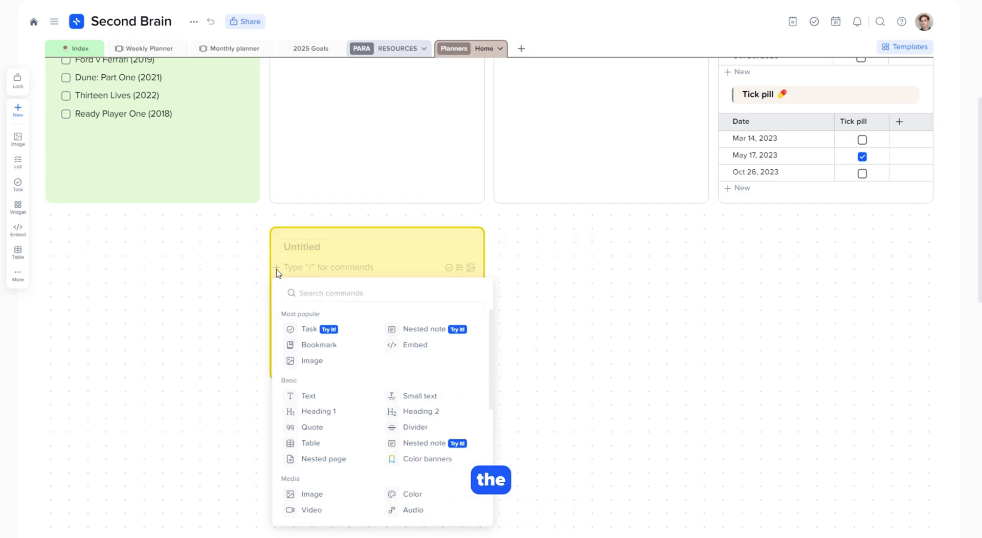
scroll(386, 426, down, 4)
scroll(386, 426, up, 4)
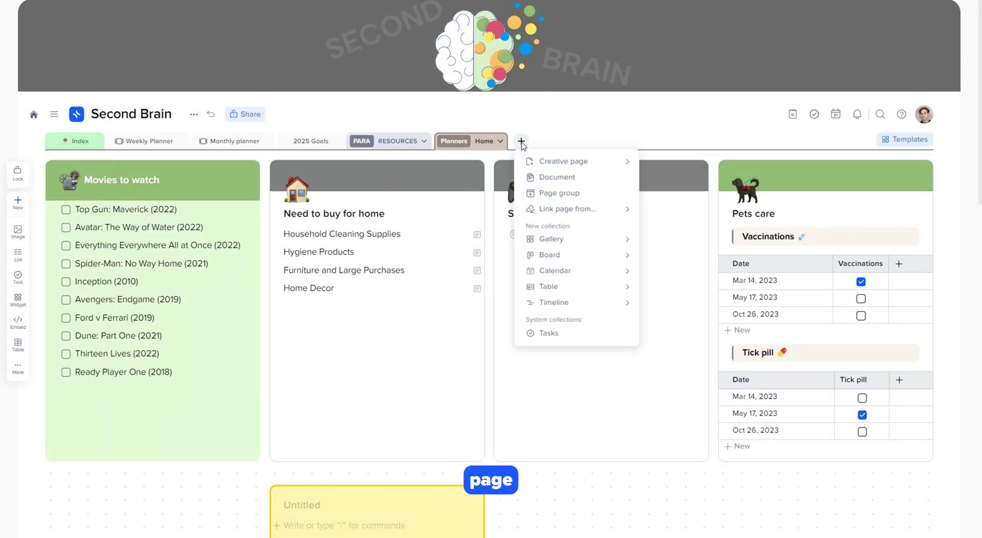
Create a blank creative page titled 2024 In Review.
mouse_move(565, 162)
click(652, 166)
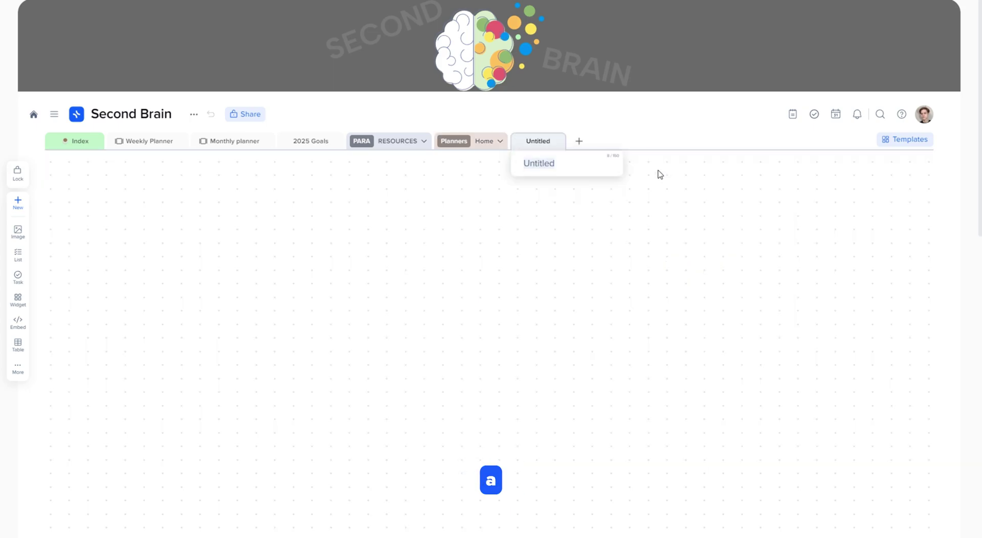
text(2024 In Review)
click(657, 170)
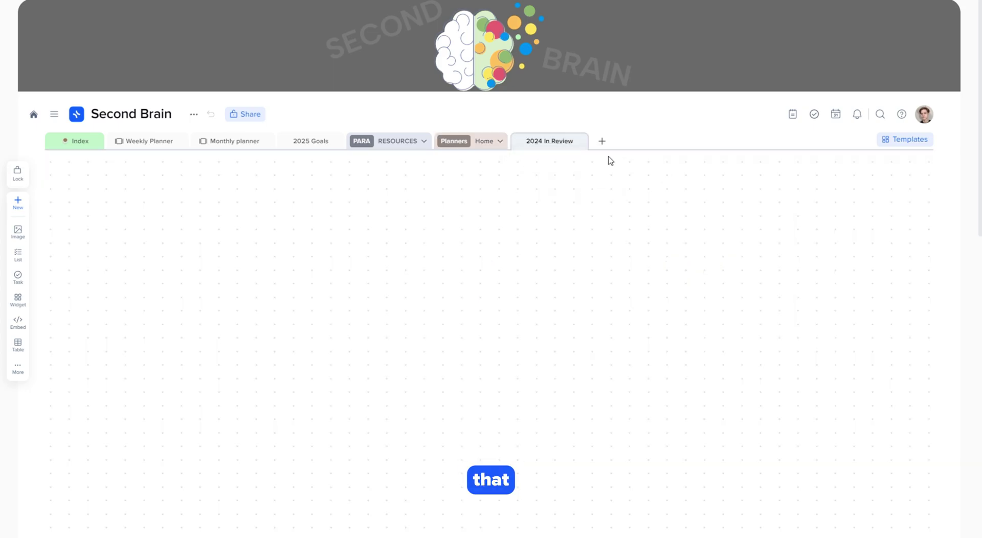
Colour the 2024 In Review tab light blue and draw an empty tile at the top-left.
click(579, 143)
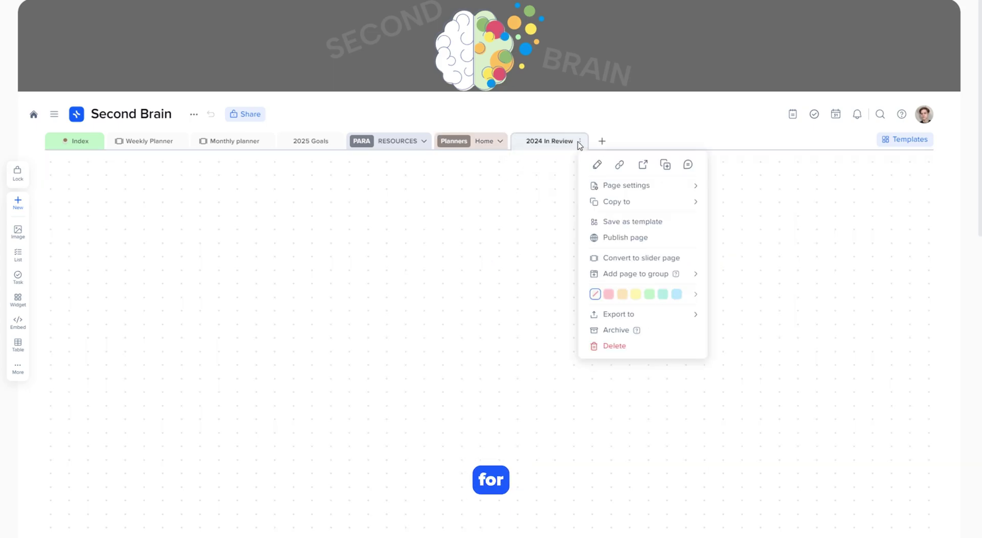
click(676, 294)
click(526, 229)
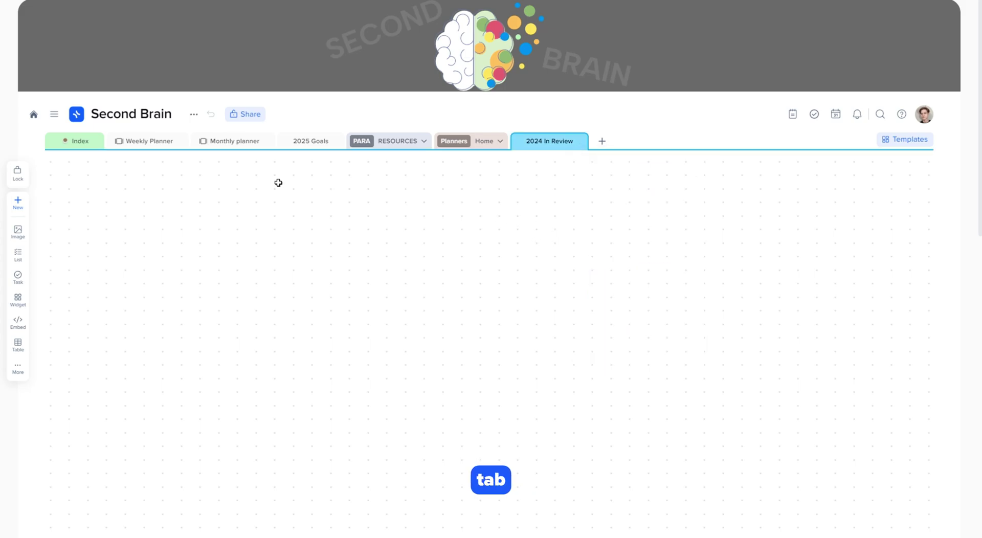
drag(50, 160, 289, 349)
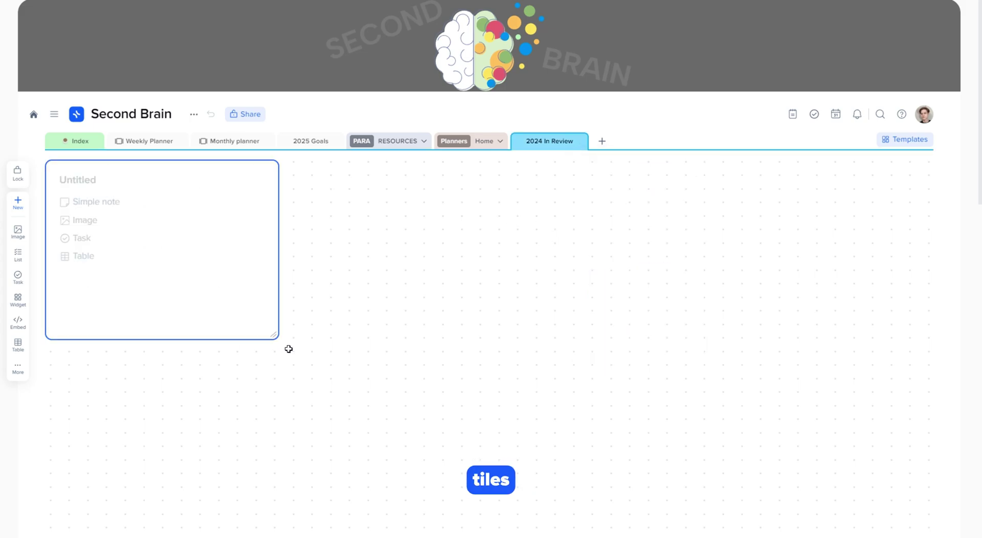
Add the 2024 In Review gallery template to the existing Second Brain project.
click(905, 142)
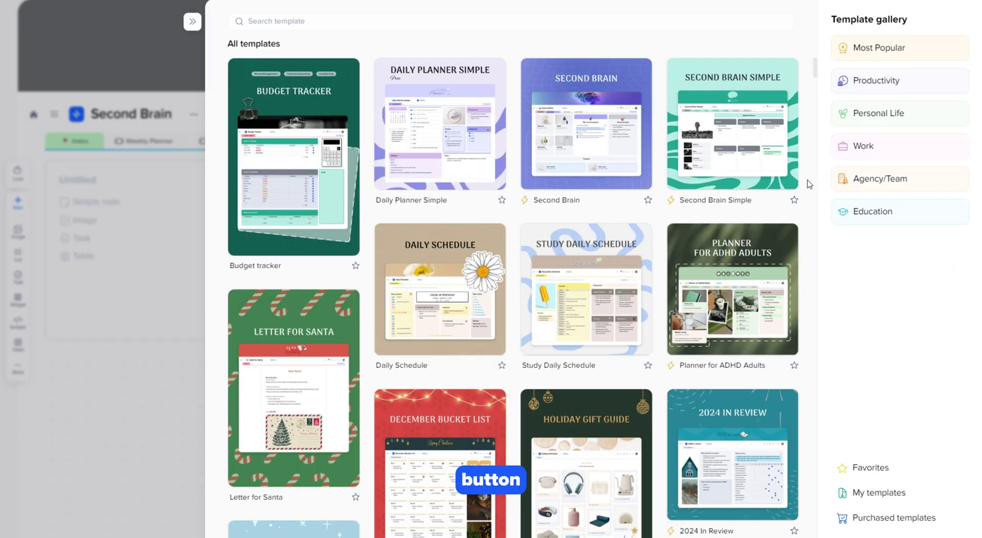
scroll(808, 184, down, 5)
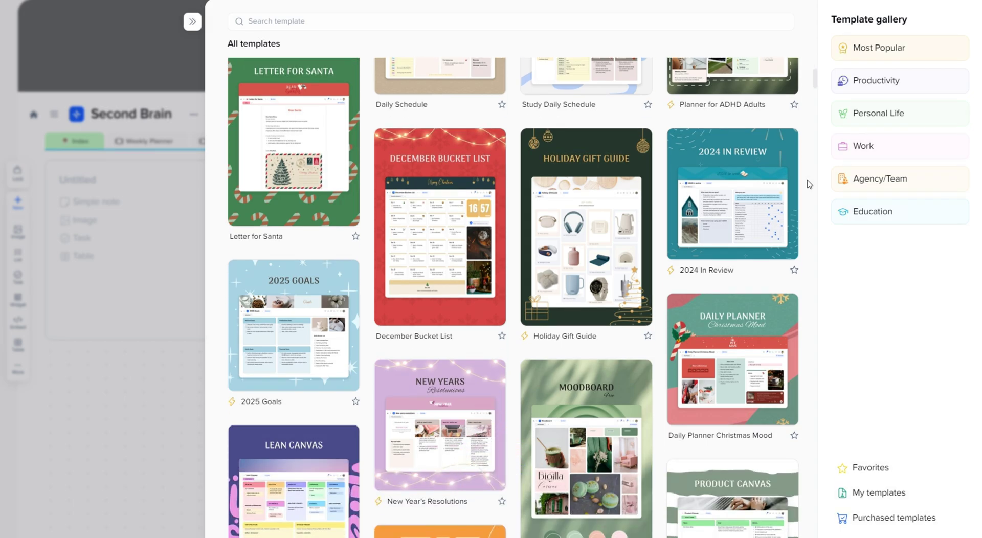
click(750, 187)
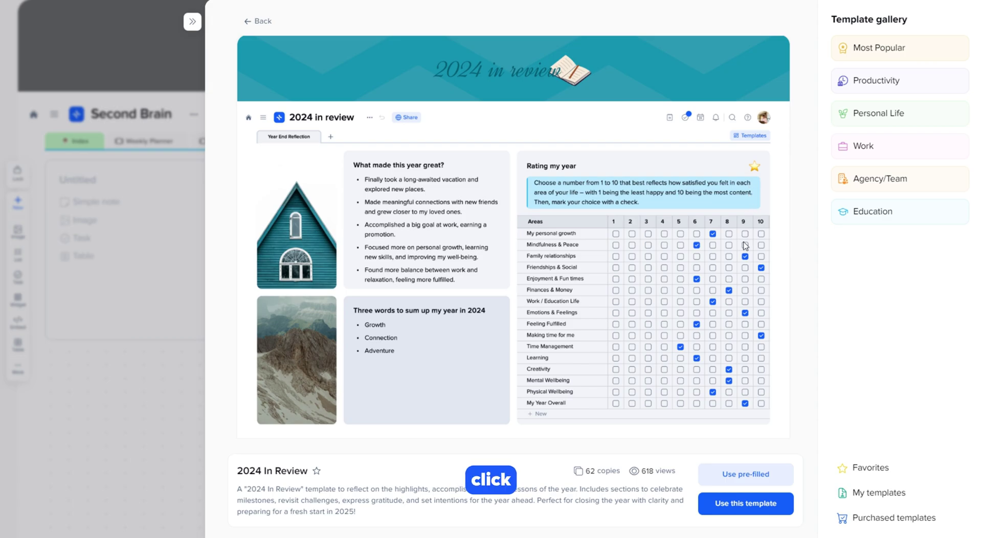
click(760, 506)
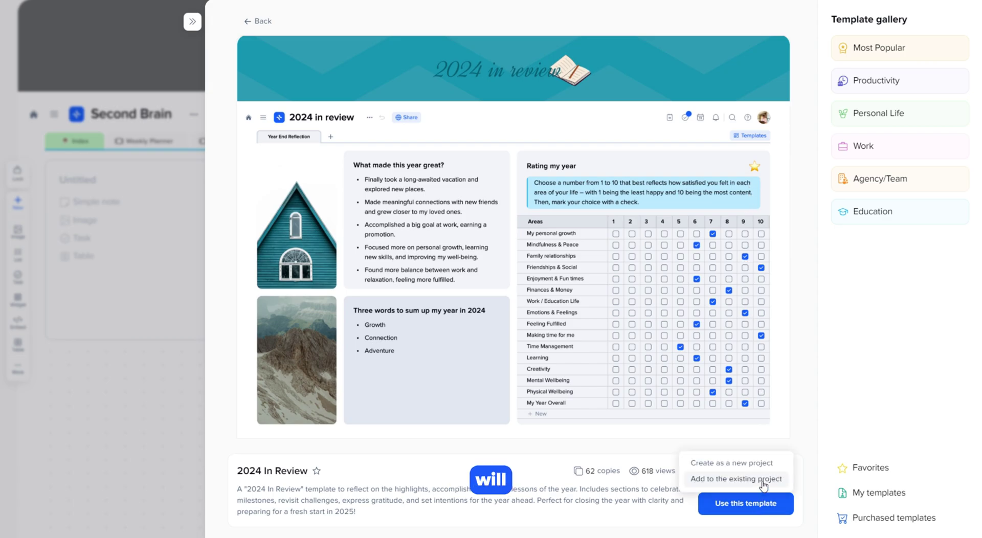
click(762, 481)
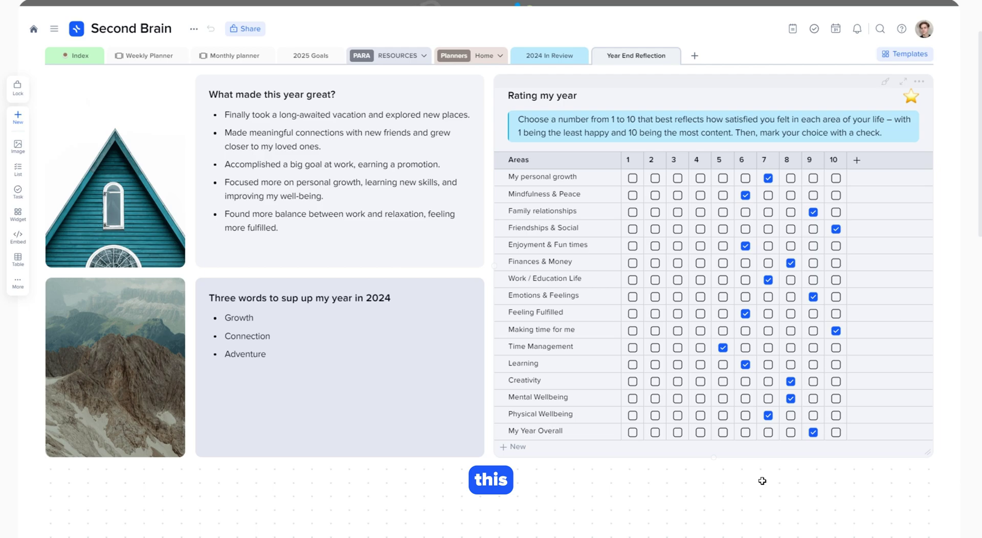